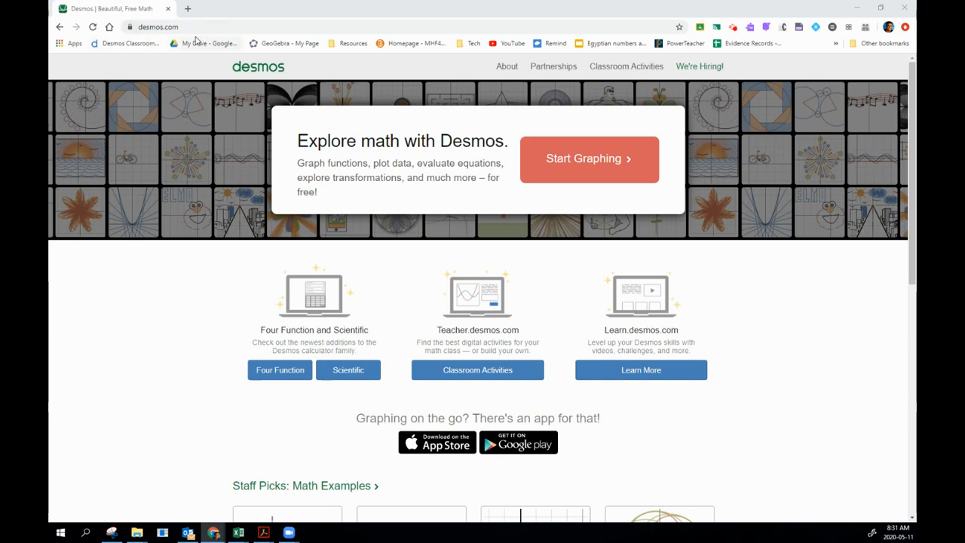
Open the graphing calculator from the desmos.com home page.
{"action": "left_click", "coordinate": [162, 27]}
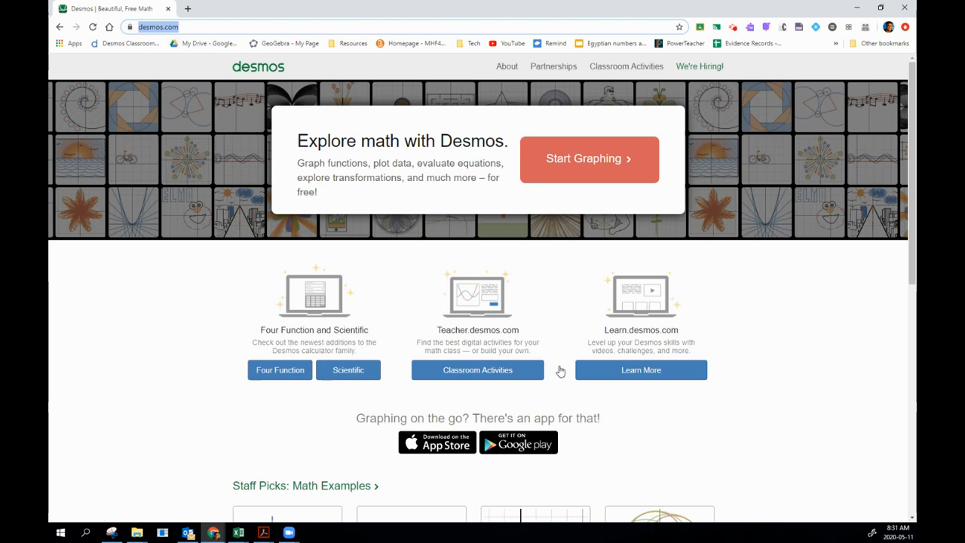
{"action": "left_click", "coordinate": [736, 444]}
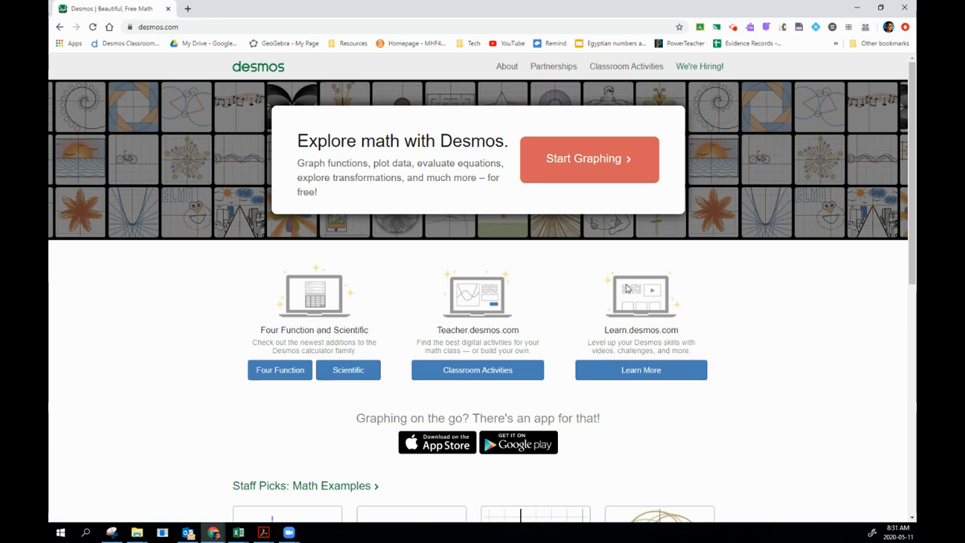
{"action": "left_click", "coordinate": [564, 161]}
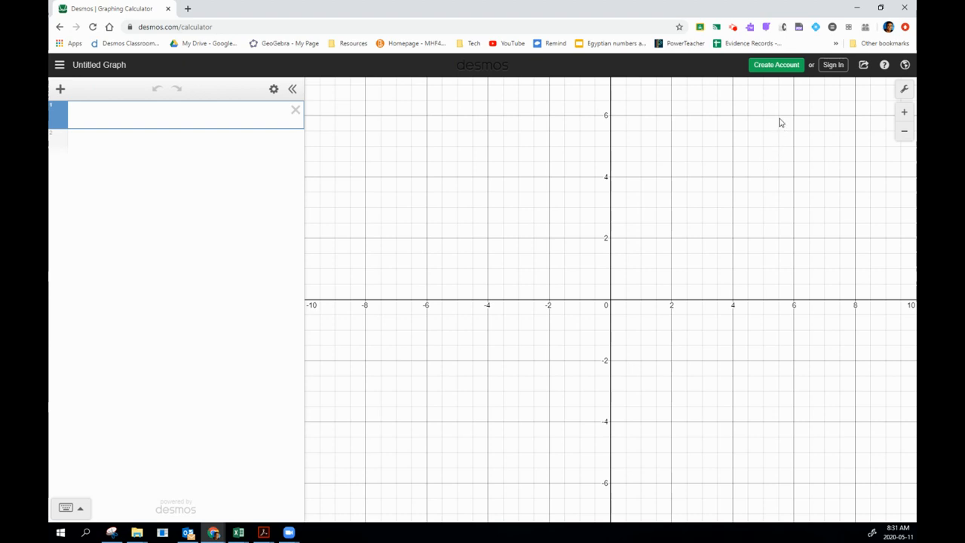
Create an account by agreeing to both consent statements, signing in with Google and accepting the privacy notice.
{"action": "left_click", "coordinate": [776, 66]}
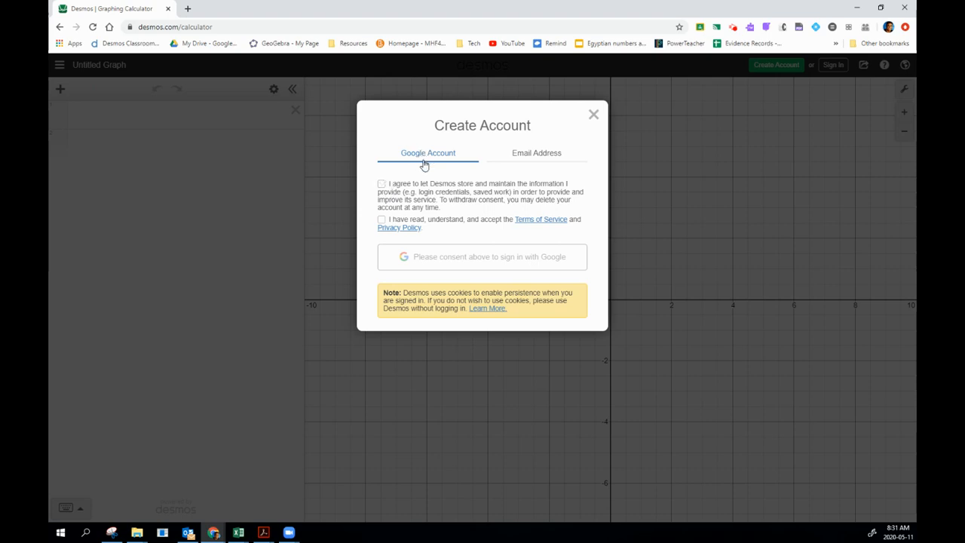
{"action": "left_click", "coordinate": [384, 186]}
{"action": "left_click", "coordinate": [383, 221]}
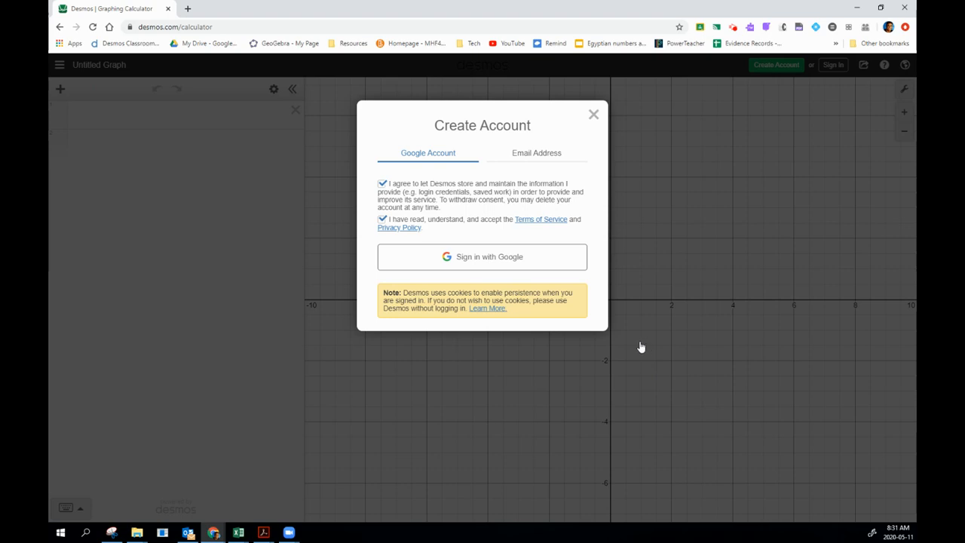
{"action": "left_click", "coordinate": [480, 259]}
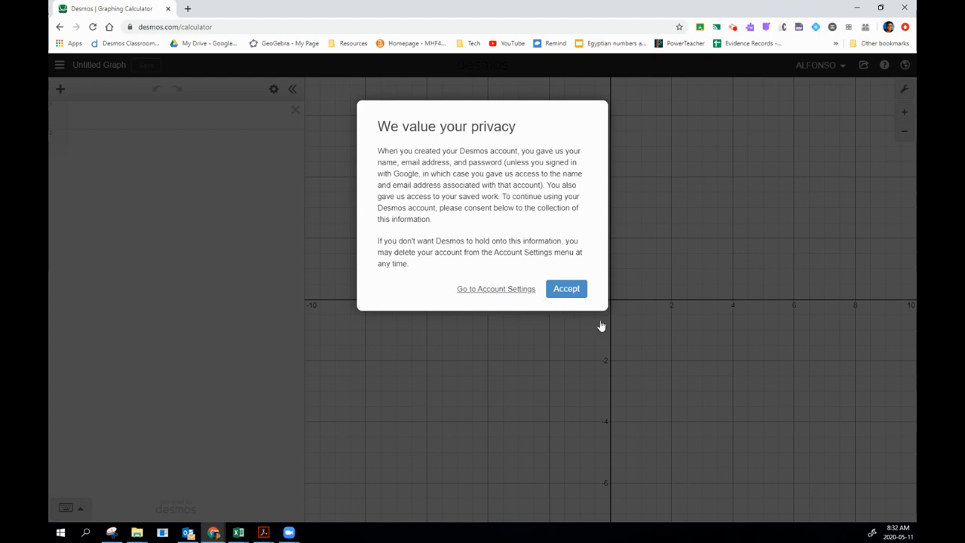
{"action": "left_click", "coordinate": [575, 292]}
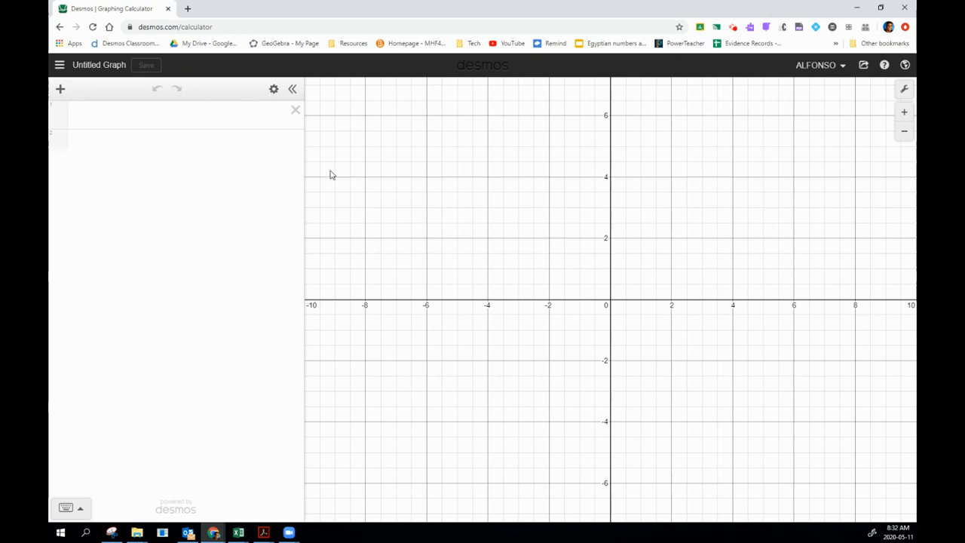
Graph y = 3x + 1 as the first expression and check the coordinates of its y-intercept.
{"action": "left_click", "coordinate": [149, 116]}
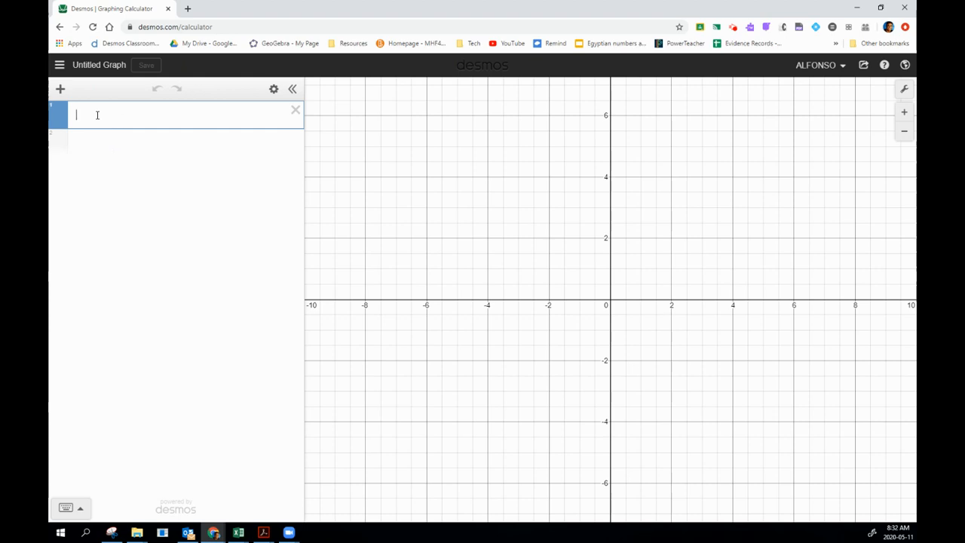
{"action": "type", "text": "y = 3"}
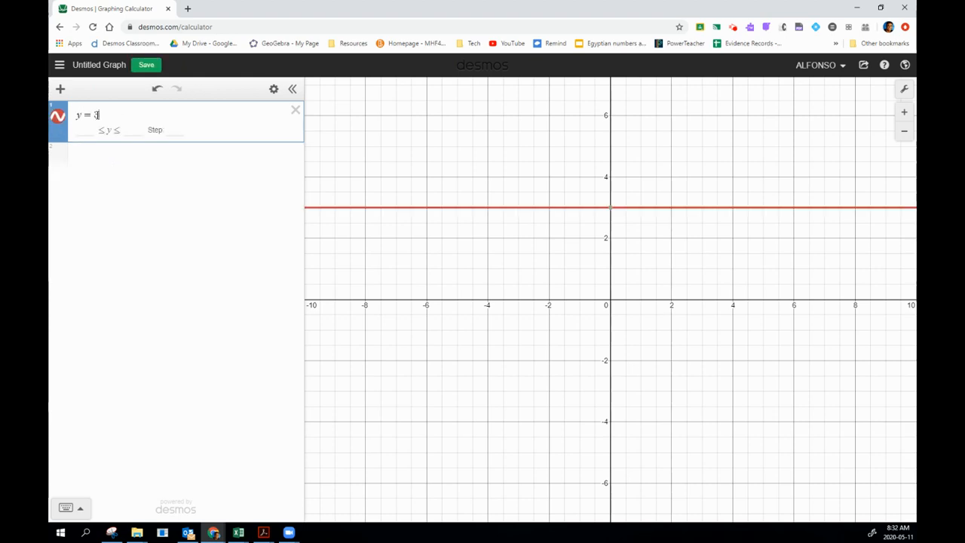
{"action": "type", "text": "x + 1"}
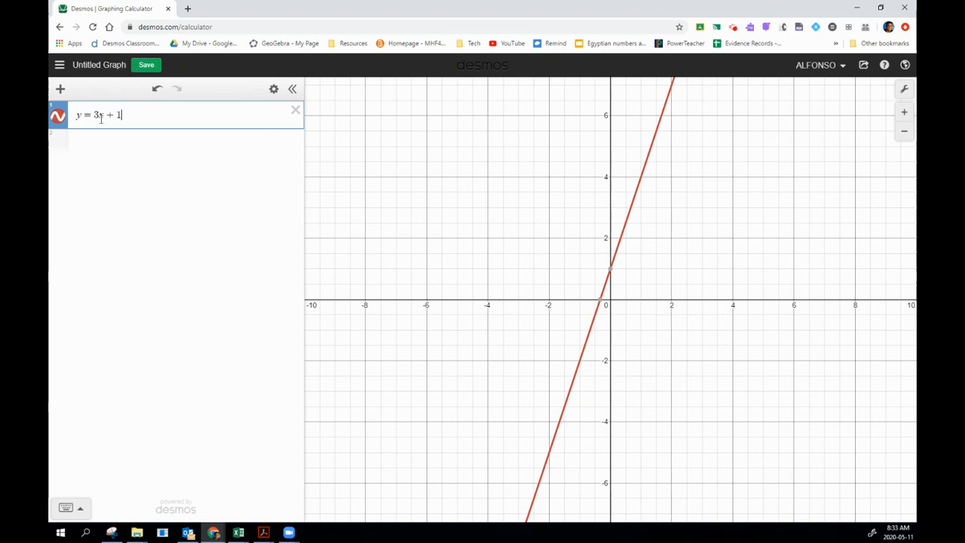
{"action": "left_click", "coordinate": [611, 271]}
Change the line y = 3x + 1 to blue with a dashed style.
{"action": "left_click", "coordinate": [59, 120]}
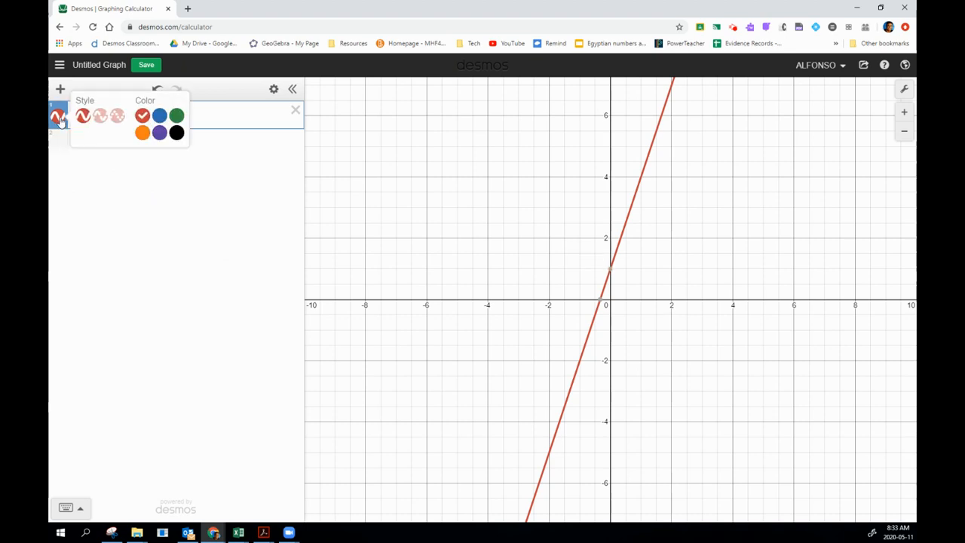
{"action": "left_click", "coordinate": [160, 116]}
{"action": "left_click", "coordinate": [99, 116]}
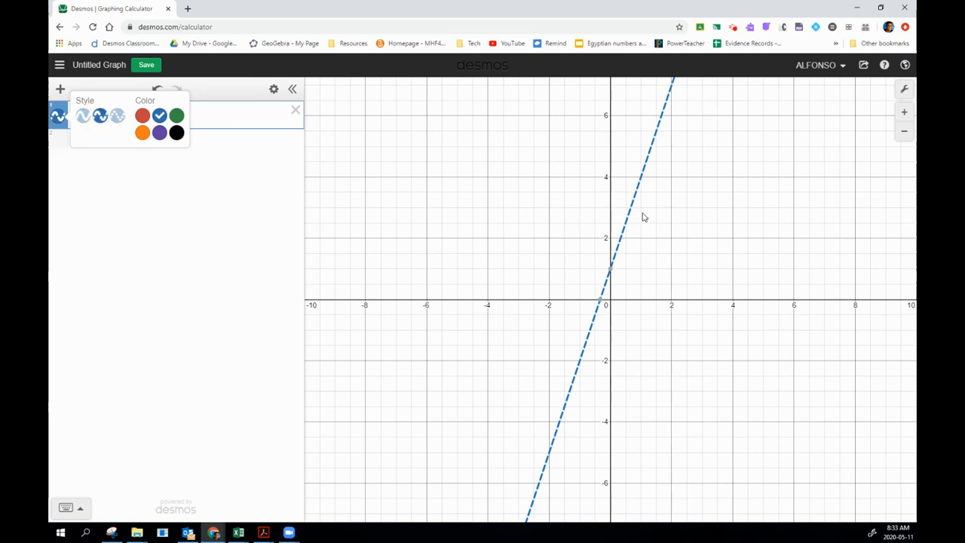
{"action": "left_click", "coordinate": [210, 157]}
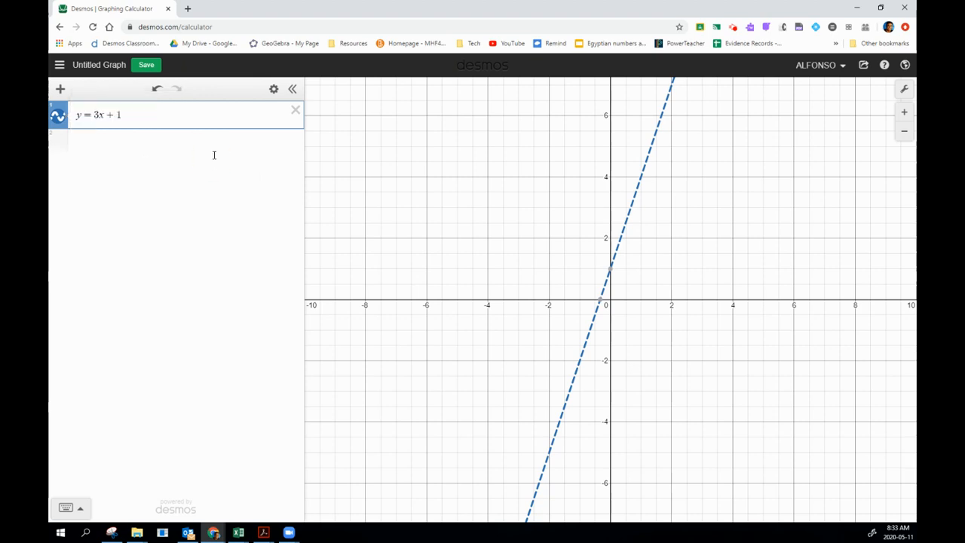
Hide and reshow the dashed line, and inspect its x-intercept and its point at x = 1.
{"action": "left_click", "coordinate": [62, 121]}
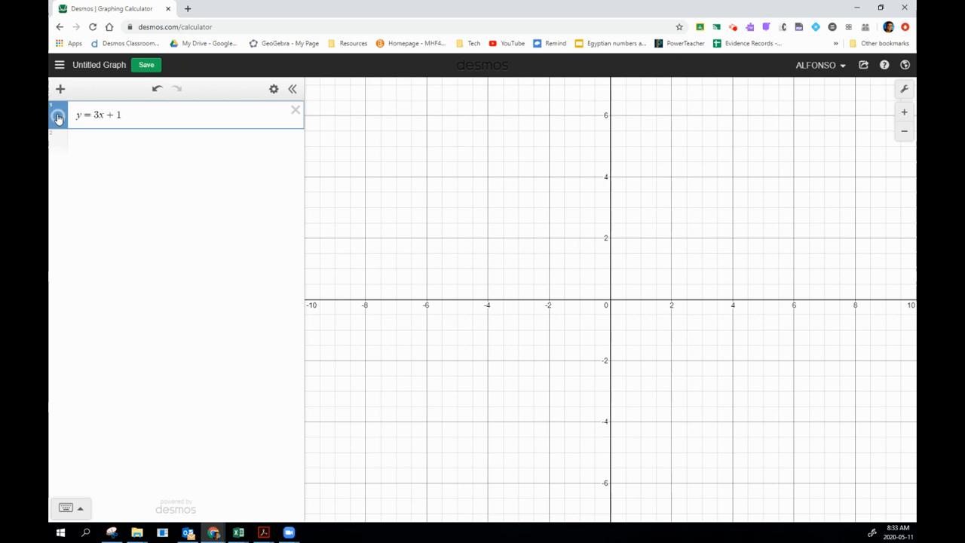
{"action": "left_click", "coordinate": [58, 118]}
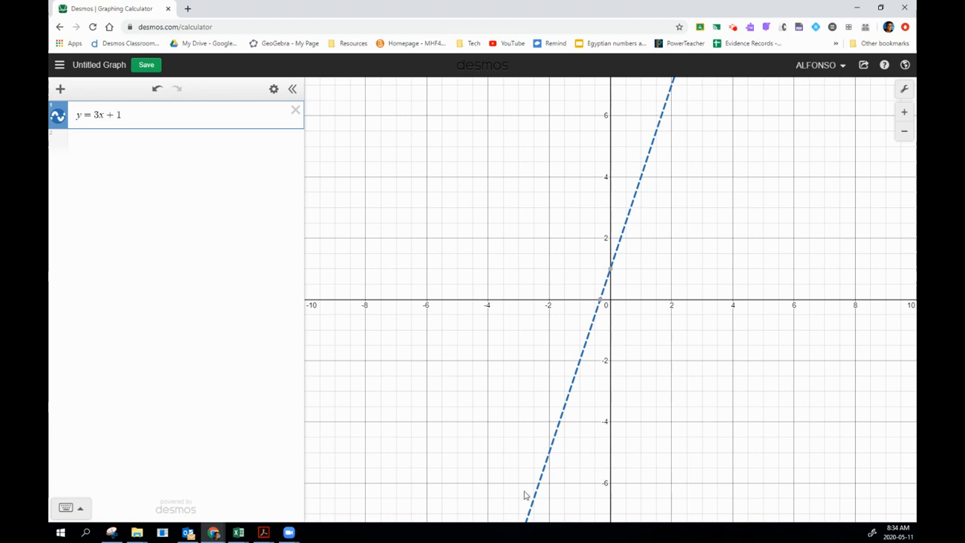
{"action": "left_click", "coordinate": [602, 303]}
{"action": "left_click", "coordinate": [641, 178]}
Restrict y = 3x + 1 to the domain {0 ≤ x ≤ 1} and check the segment's endpoints.
{"action": "left_click", "coordinate": [166, 117]}
{"action": "type", "text": "{"}
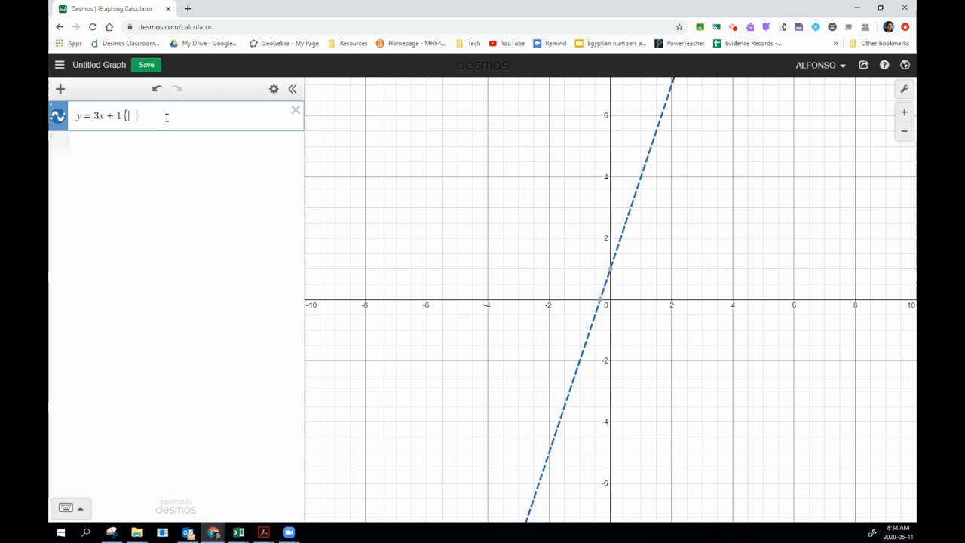
{"action": "type", "text": "0"}
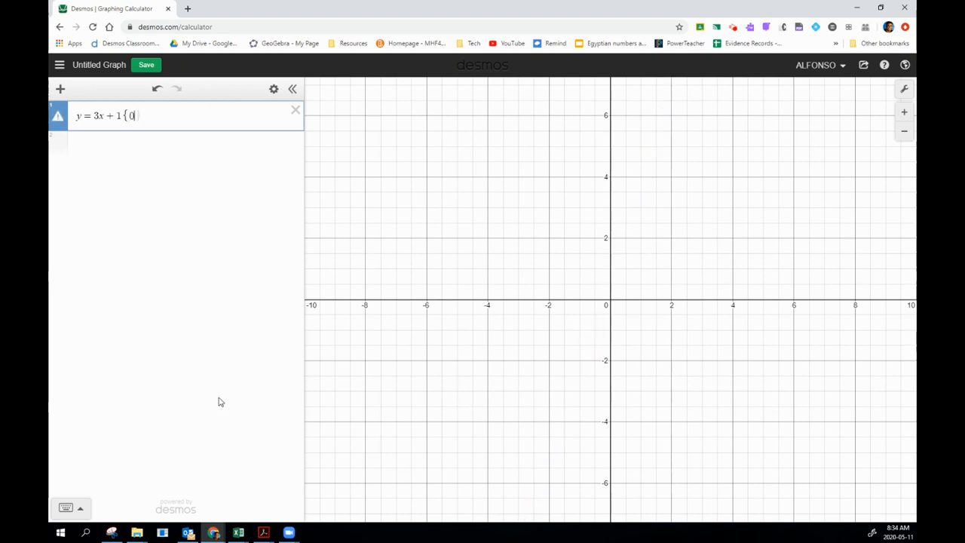
{"action": "left_click", "coordinate": [78, 512]}
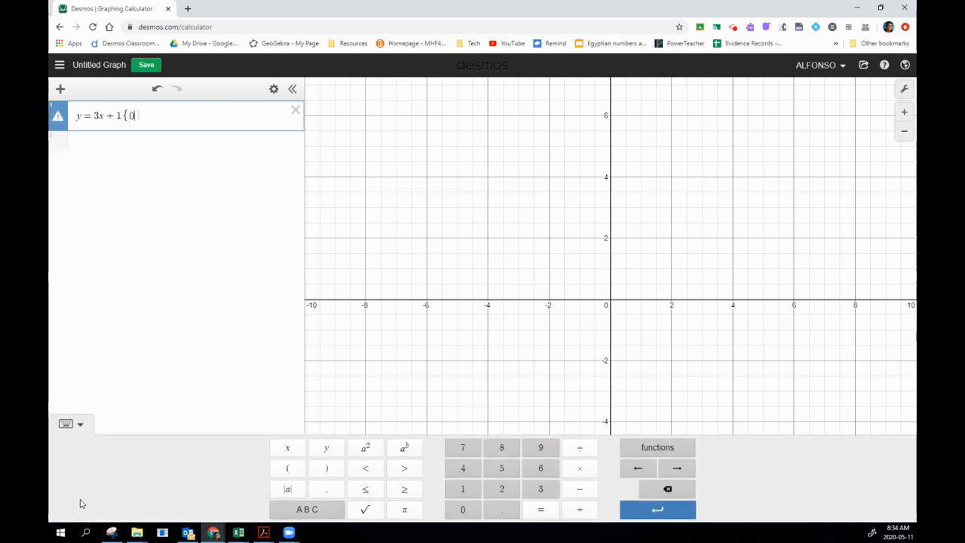
{"action": "left_click", "coordinate": [374, 494]}
{"action": "type", "text": "x ≤"}
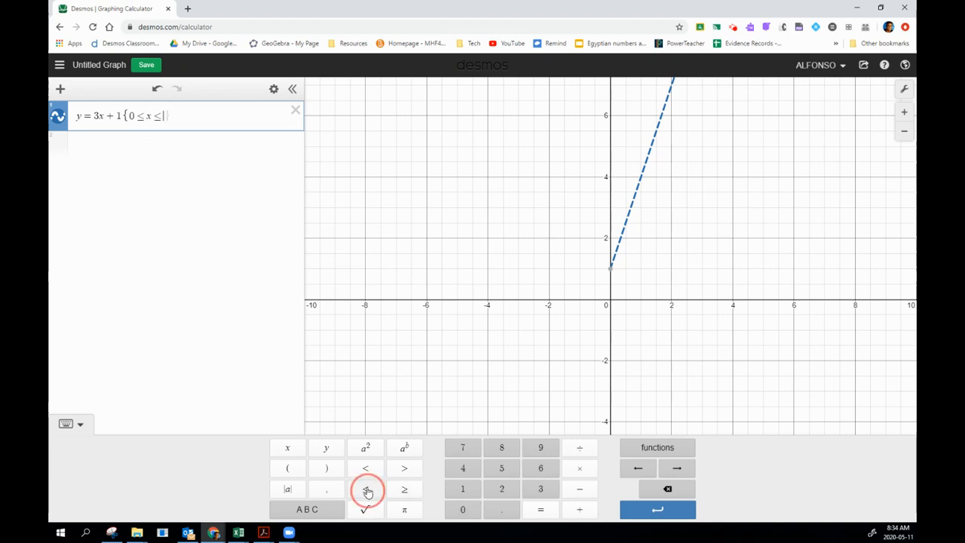
{"action": "left_click", "coordinate": [365, 492]}
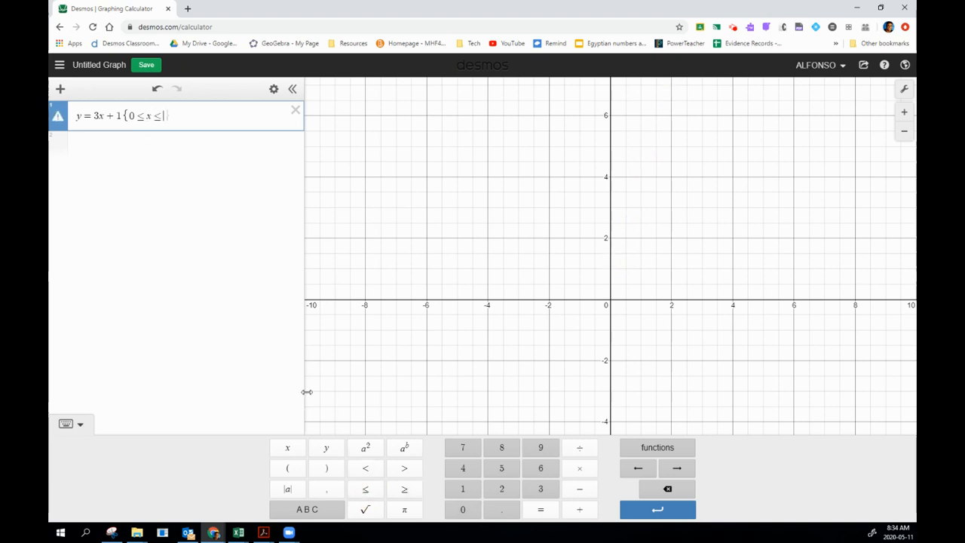
{"action": "type", "text": "1"}
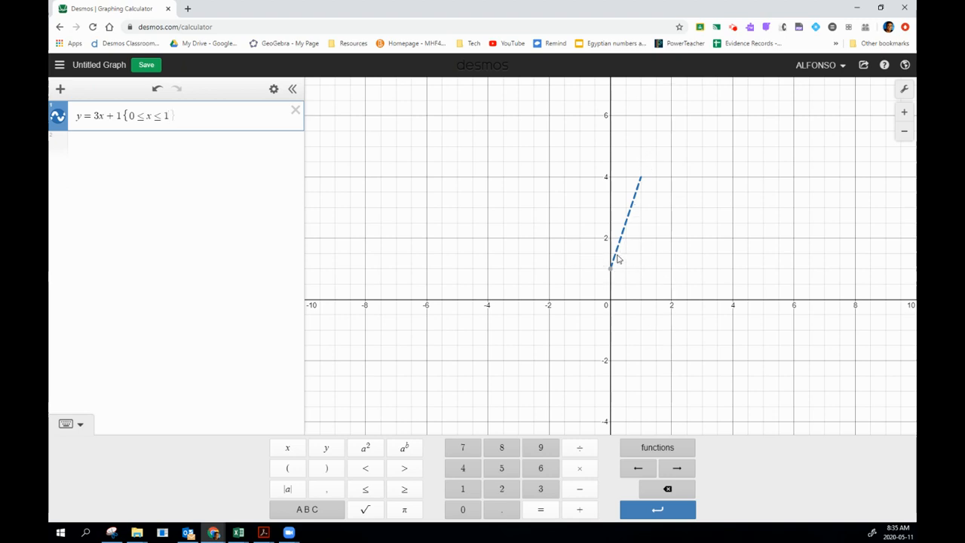
{"action": "mouse_move", "coordinate": [611, 271]}
{"action": "left_click", "coordinate": [642, 180]}
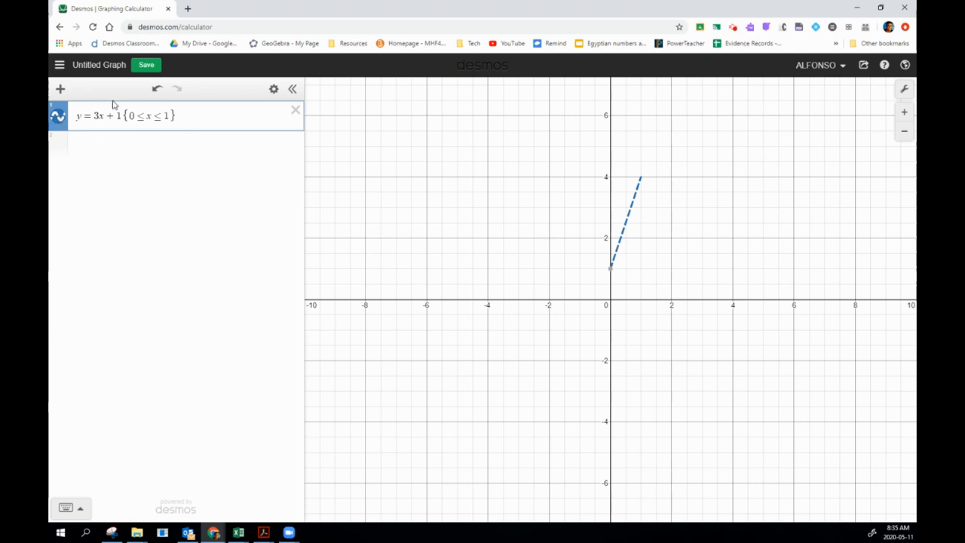
Hide the restricted line and graph y = 7/6 x as the second expression.
{"action": "left_click", "coordinate": [58, 120]}
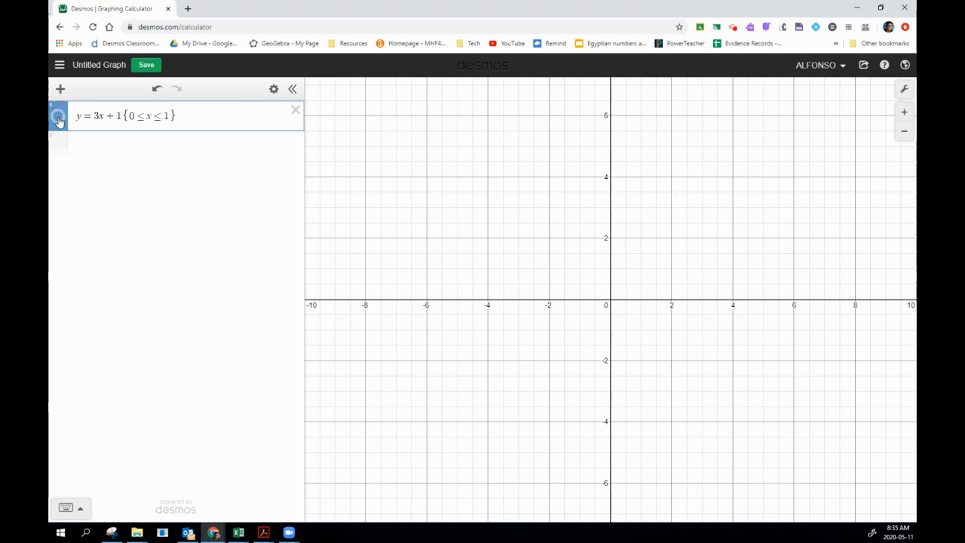
{"action": "left_click", "coordinate": [106, 147]}
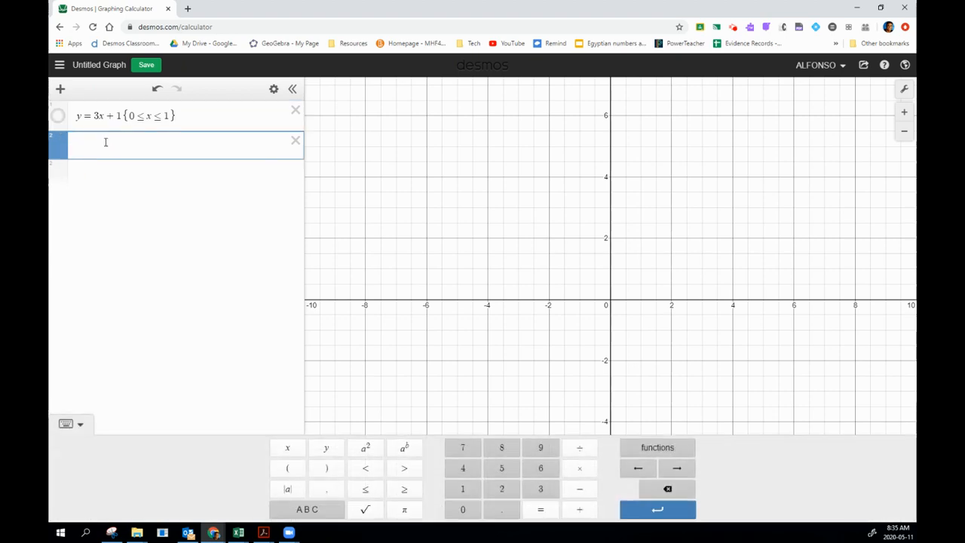
{"action": "type", "text": "y ="}
{"action": "type", "text": "7"}
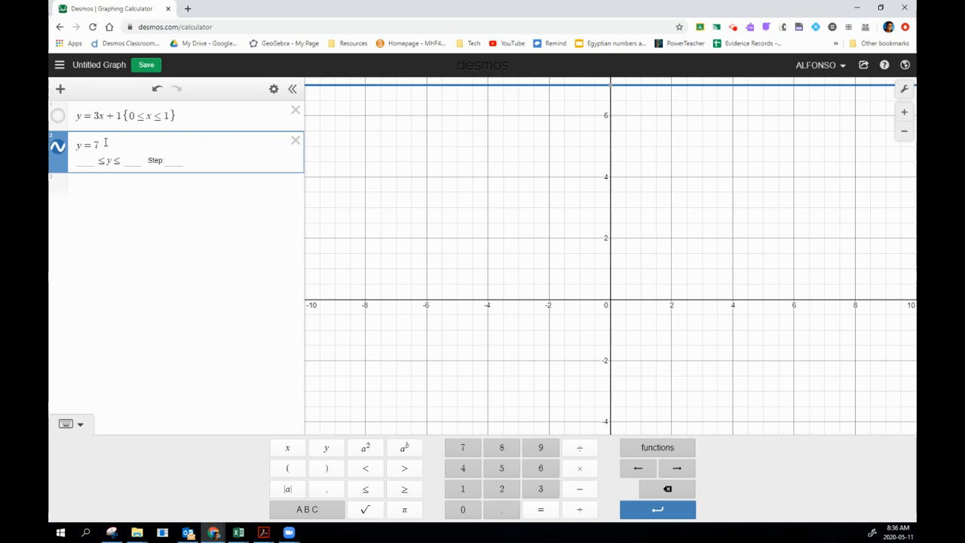
{"action": "type", "text": "/"}
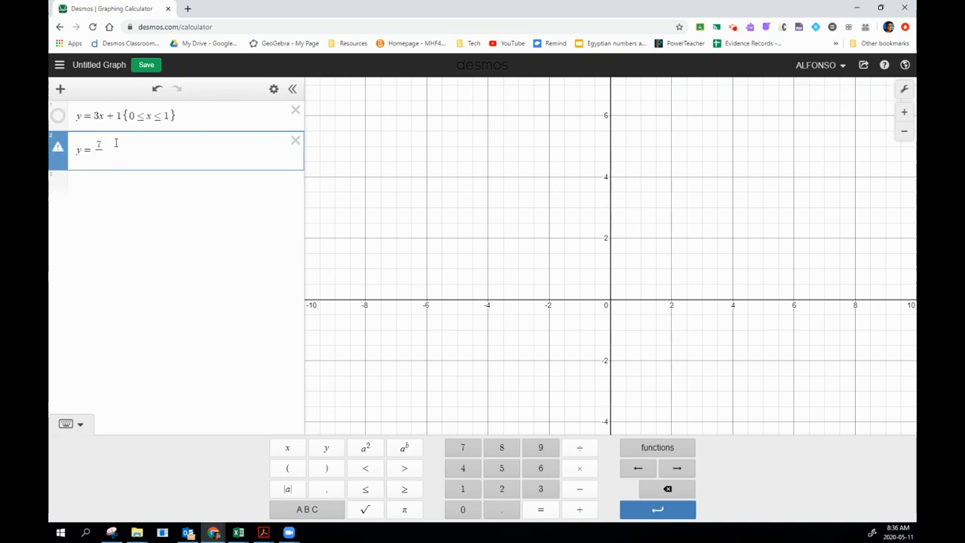
{"action": "type", "text": "6"}
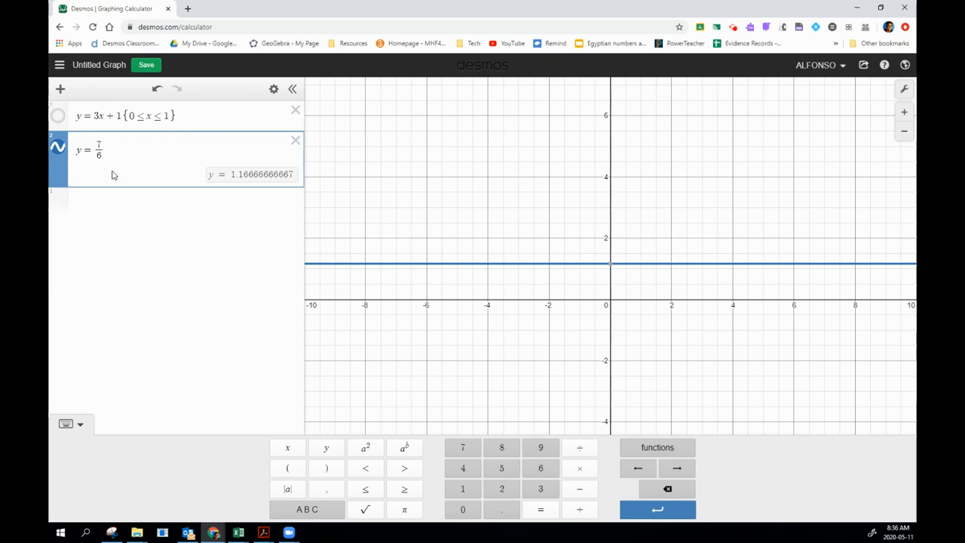
{"action": "type", "text": "x "}
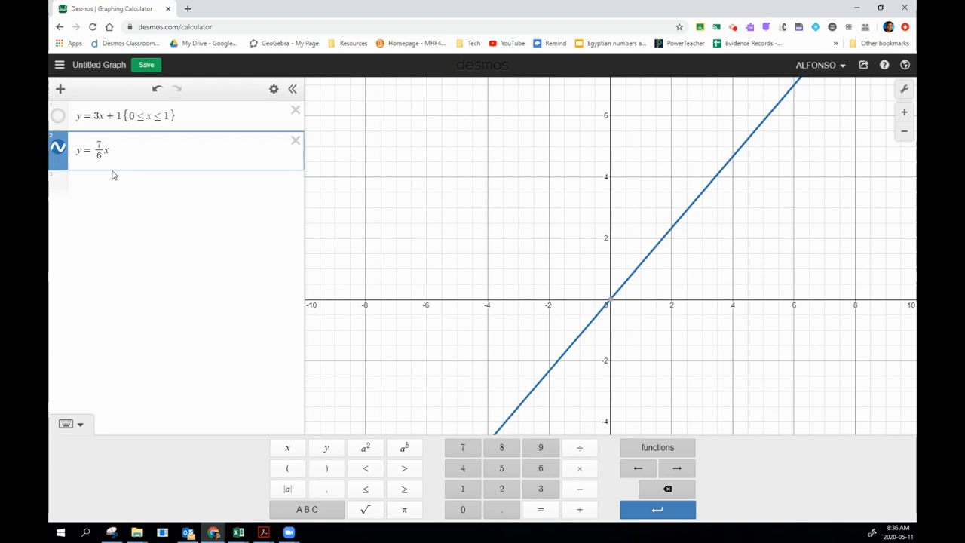
{"action": "type", "text": "+"}
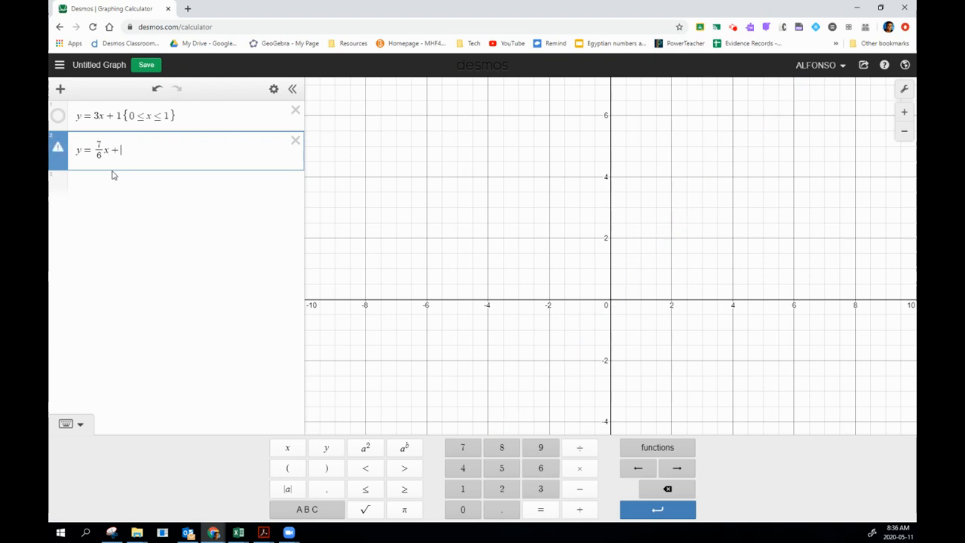
Add the constant term + 5/3 to the second expression so it reads y = 7/6 x + 5/3.
{"action": "left_click", "coordinate": [80, 424]}
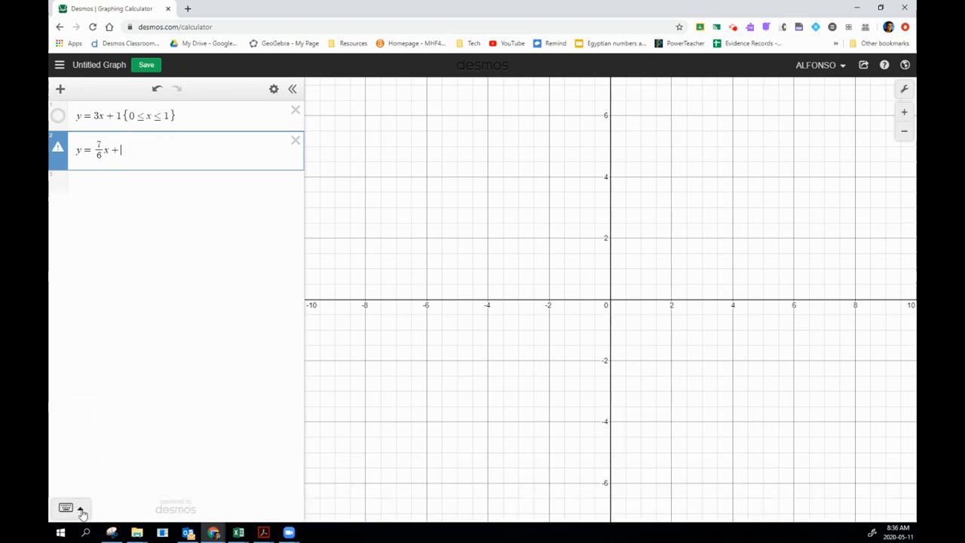
{"action": "left_click", "coordinate": [81, 511]}
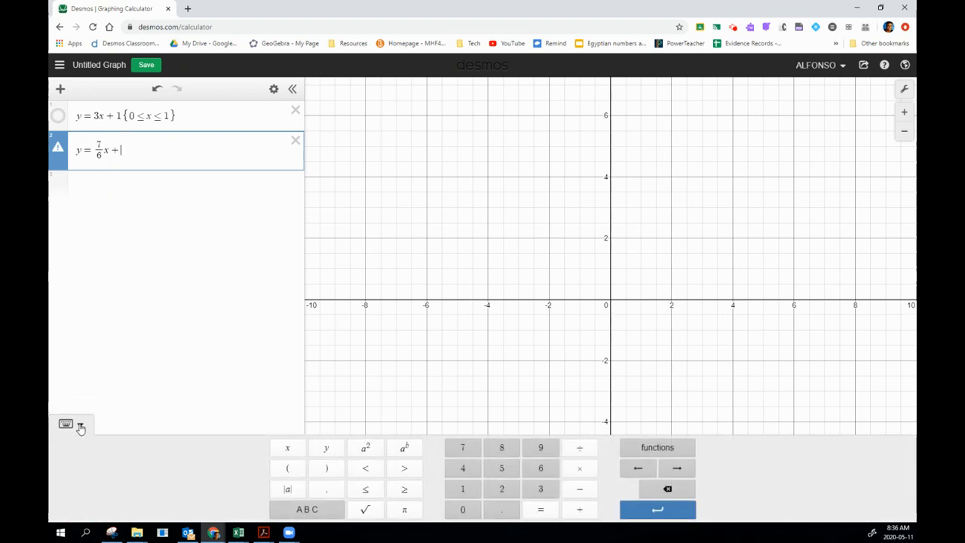
{"action": "left_click", "coordinate": [81, 427]}
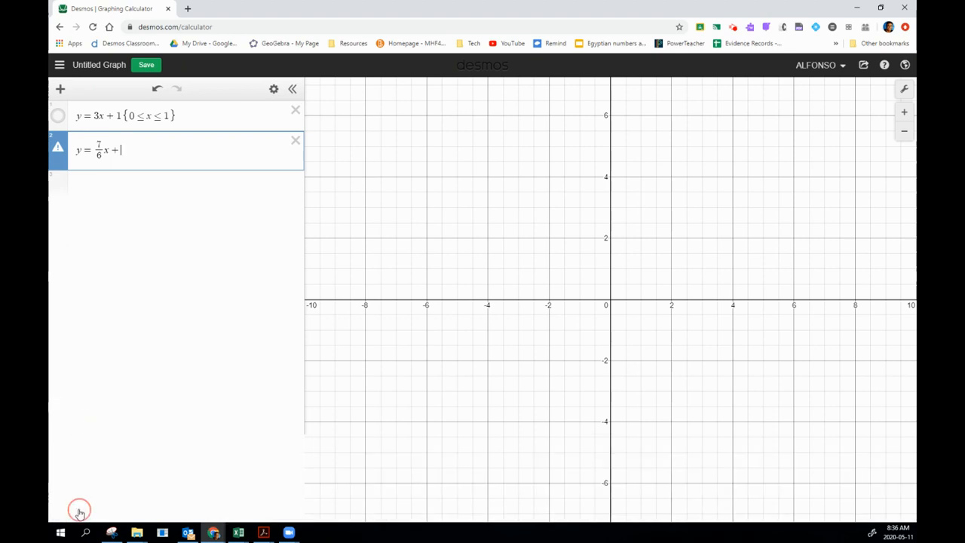
{"action": "left_click", "coordinate": [80, 510]}
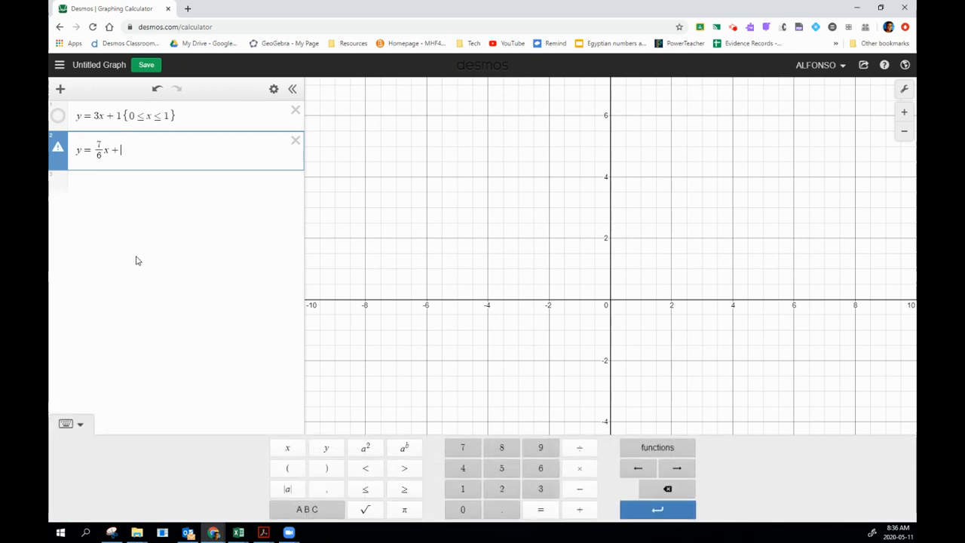
{"action": "left_click", "coordinate": [505, 468]}
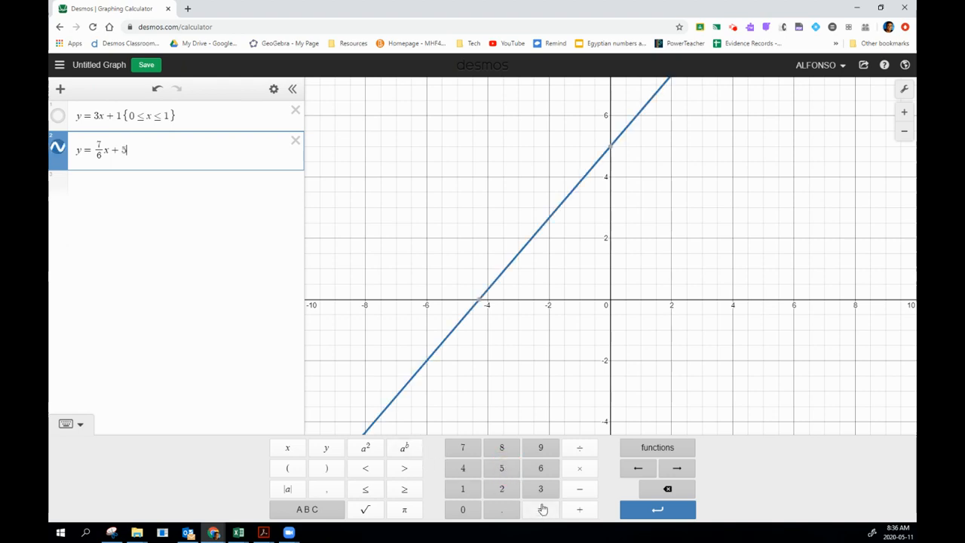
{"action": "left_click", "coordinate": [580, 448]}
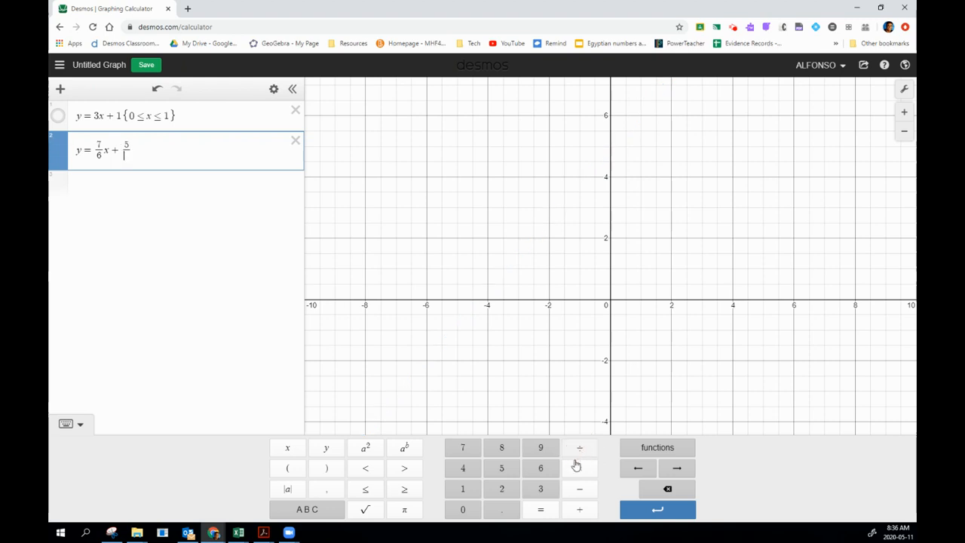
{"action": "left_click", "coordinate": [541, 489]}
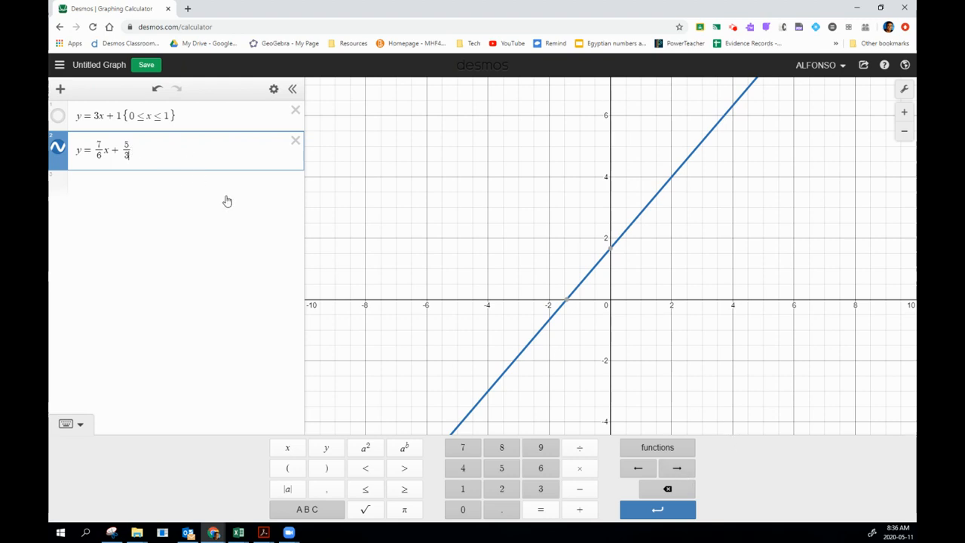
{"action": "left_click", "coordinate": [681, 469]}
Restrict y = 7/6 x + 5/3 to the domain {-7 ≤ x ≤ -4}.
{"action": "scroll", "coordinate": [515, 290], "scroll_direction": "down", "scroll_amount": 2}
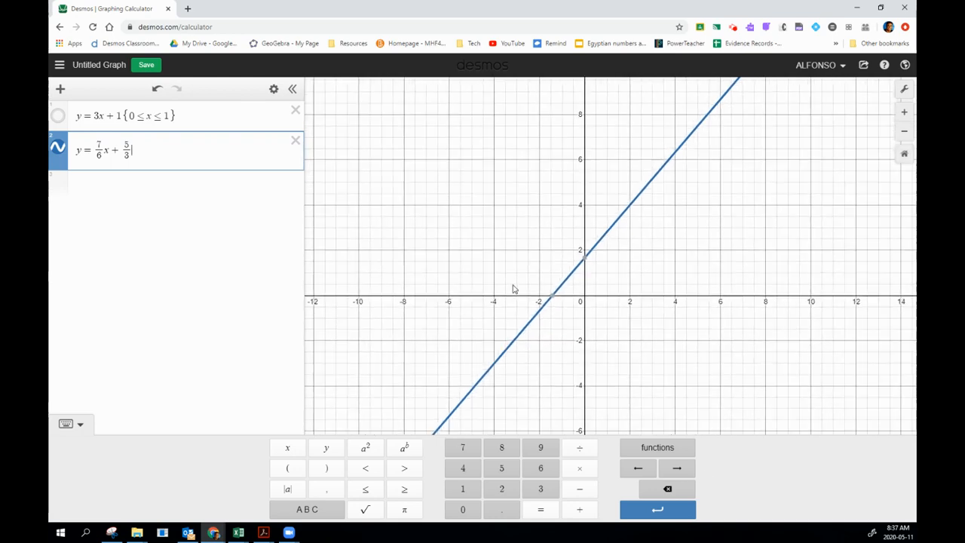
{"action": "left_click", "coordinate": [593, 315]}
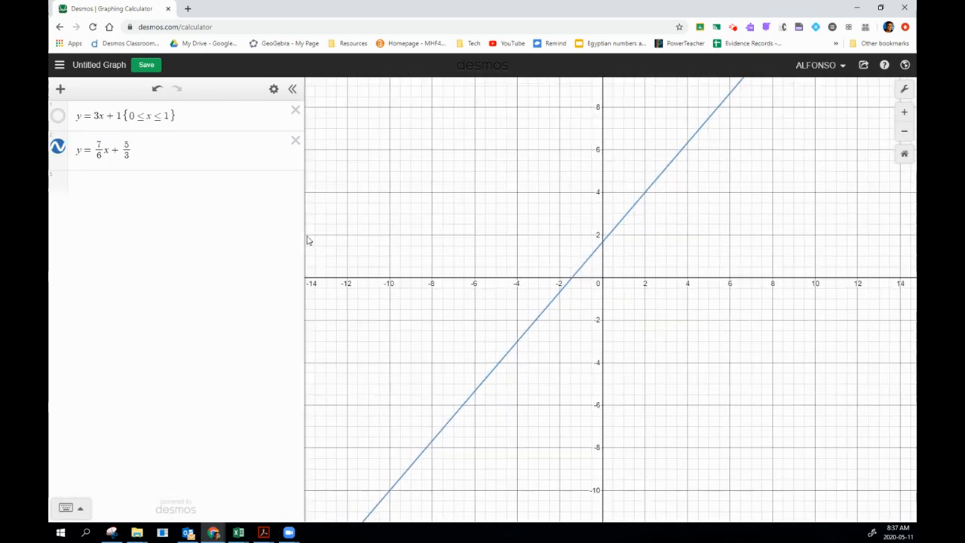
{"action": "left_click", "coordinate": [150, 154]}
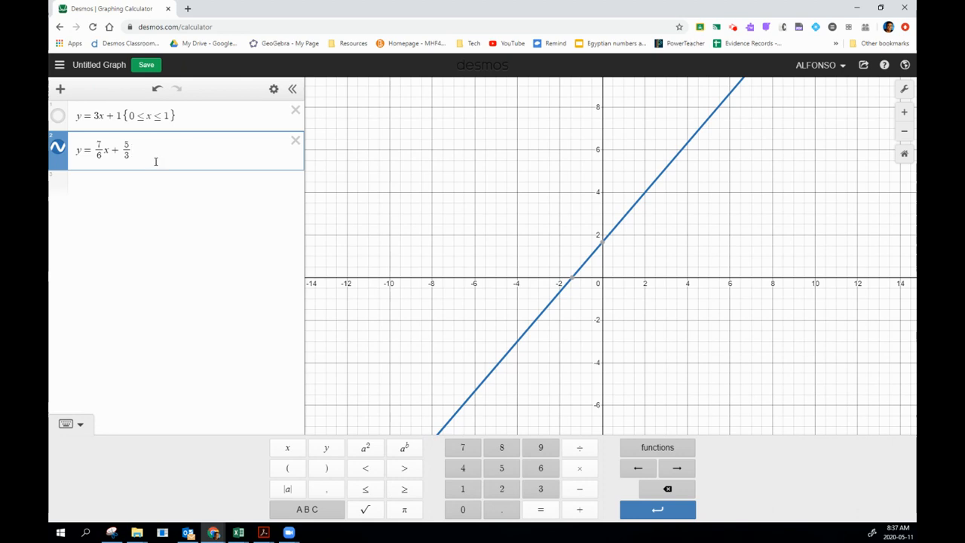
{"action": "left_click", "coordinate": [317, 512]}
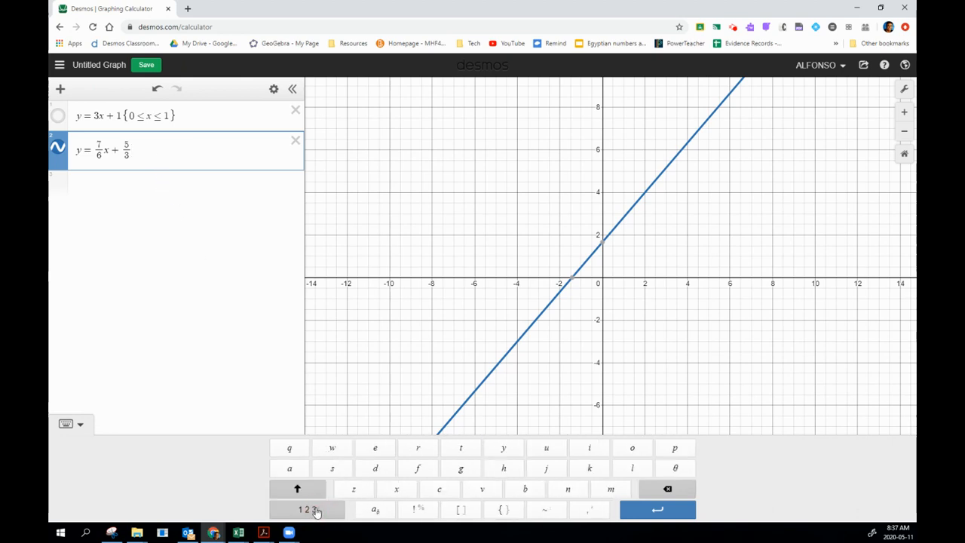
{"action": "left_click", "coordinate": [502, 510]}
{"action": "left_click", "coordinate": [307, 509]}
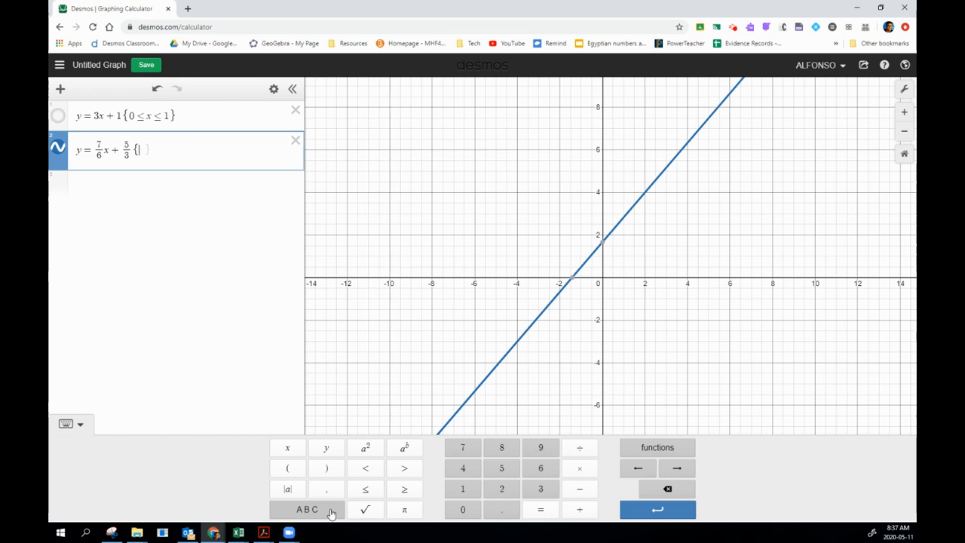
{"action": "left_click", "coordinate": [580, 489]}
{"action": "left_click", "coordinate": [463, 448]}
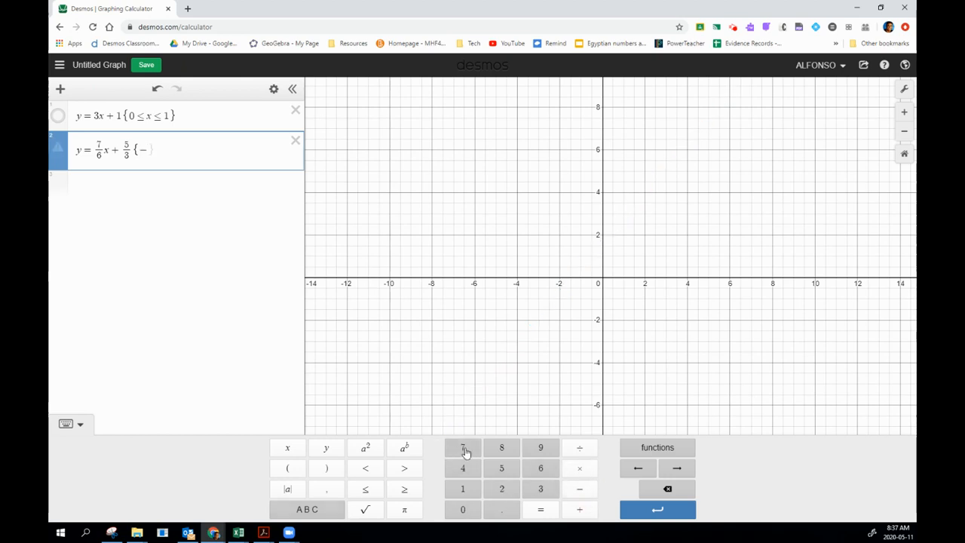
{"action": "left_click", "coordinate": [367, 491]}
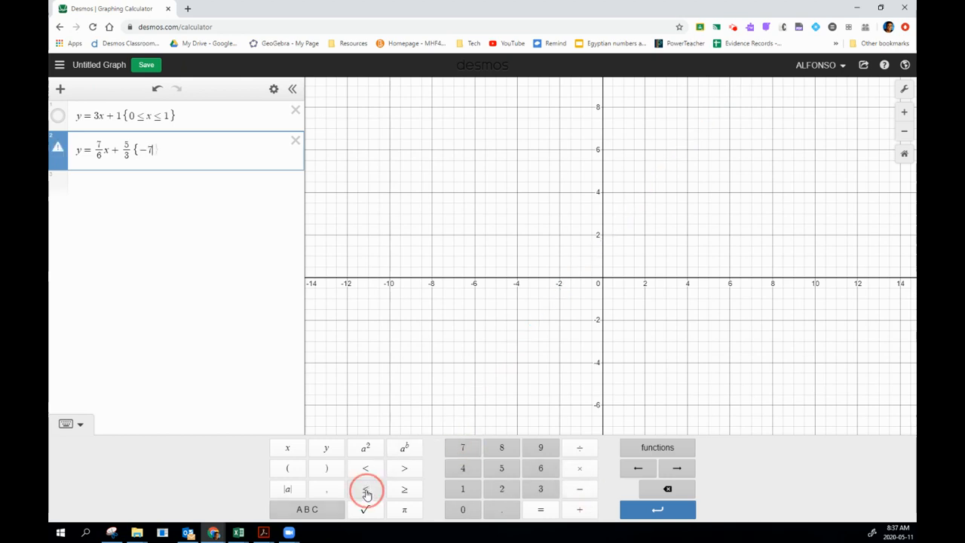
{"action": "left_click", "coordinate": [287, 448]}
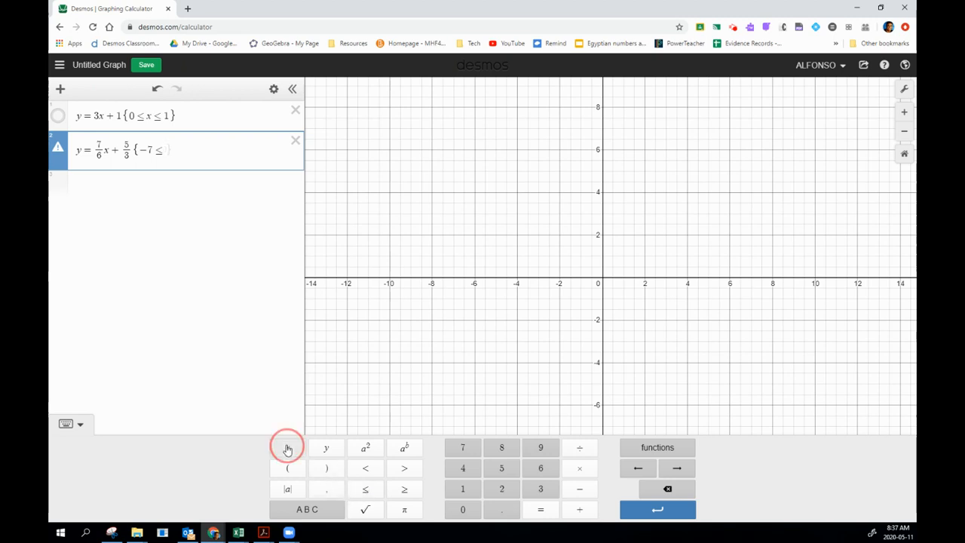
{"action": "left_click", "coordinate": [368, 492]}
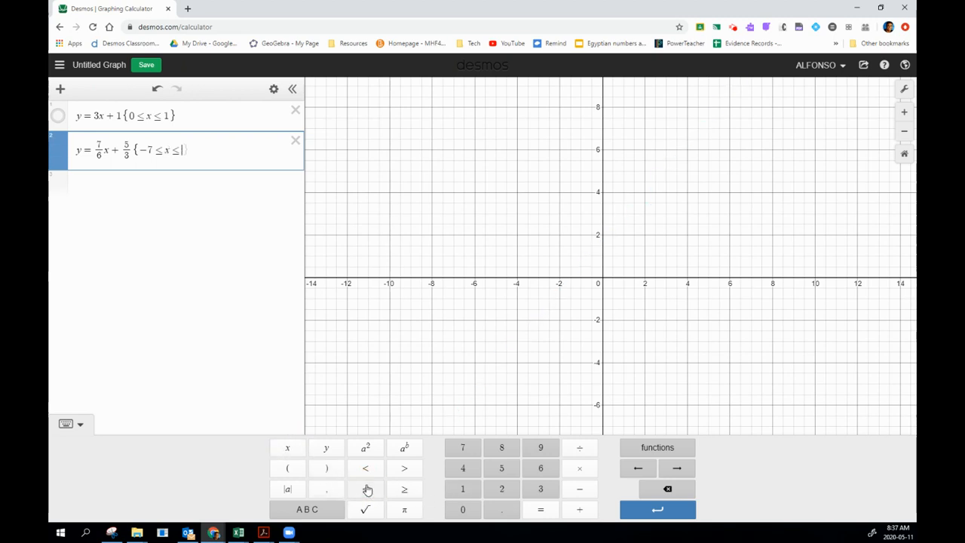
{"action": "left_click", "coordinate": [580, 489]}
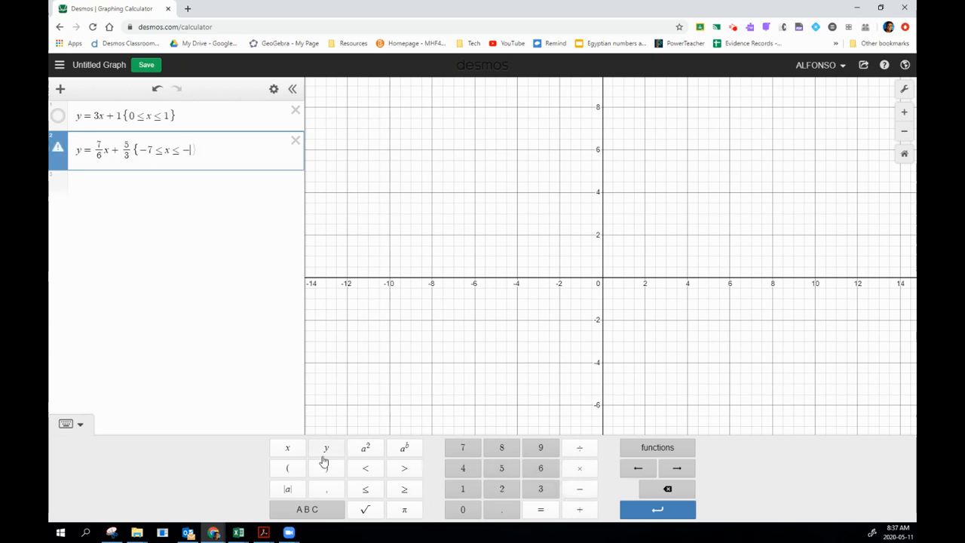
{"action": "left_click", "coordinate": [463, 471]}
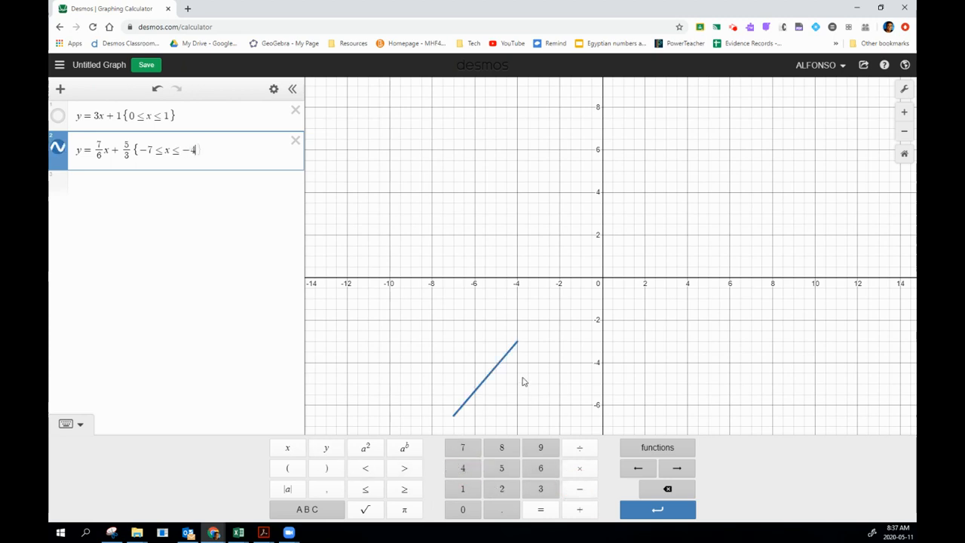
Change the colour of the segment y = 7/6 x + 5/3 to purple.
{"action": "left_click", "coordinate": [57, 149]}
{"action": "left_click", "coordinate": [58, 150]}
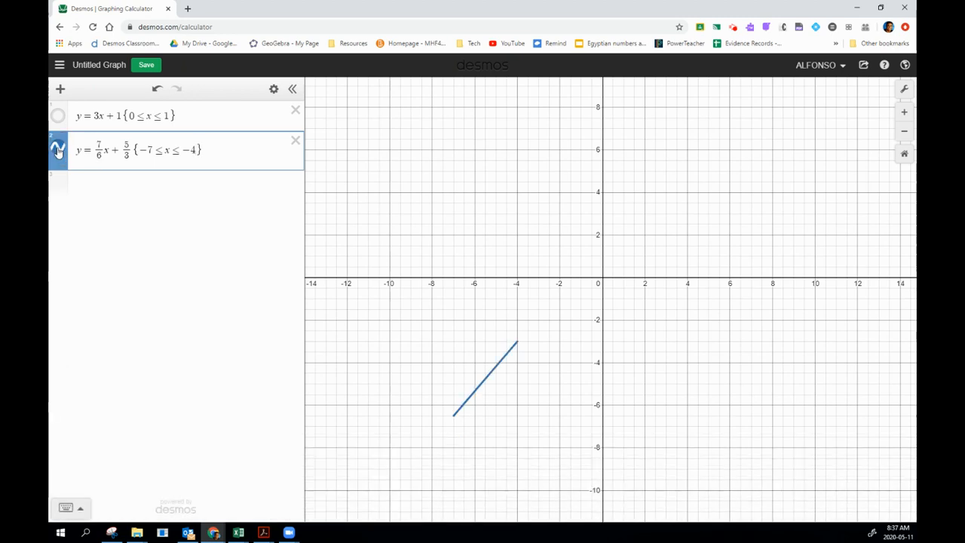
{"action": "left_click", "coordinate": [57, 149]}
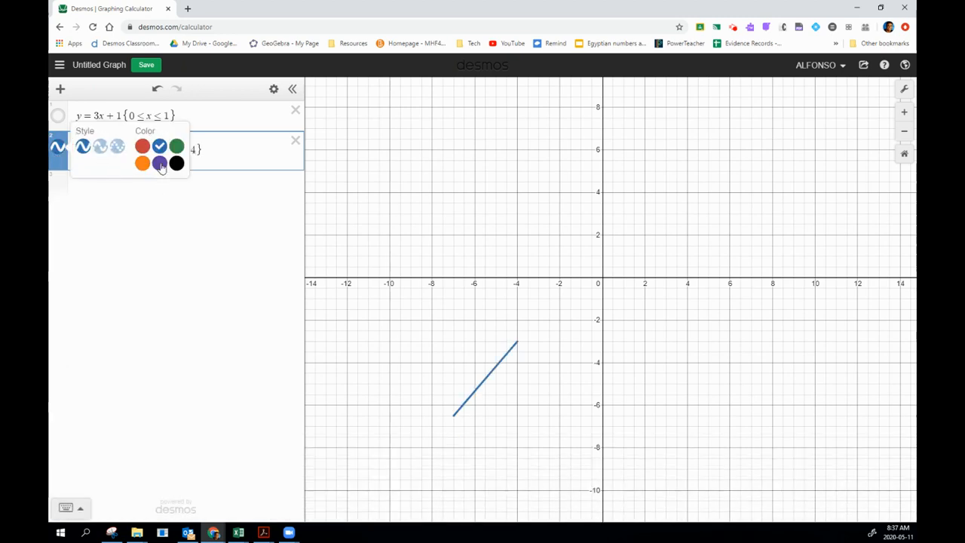
{"action": "left_click", "coordinate": [160, 165]}
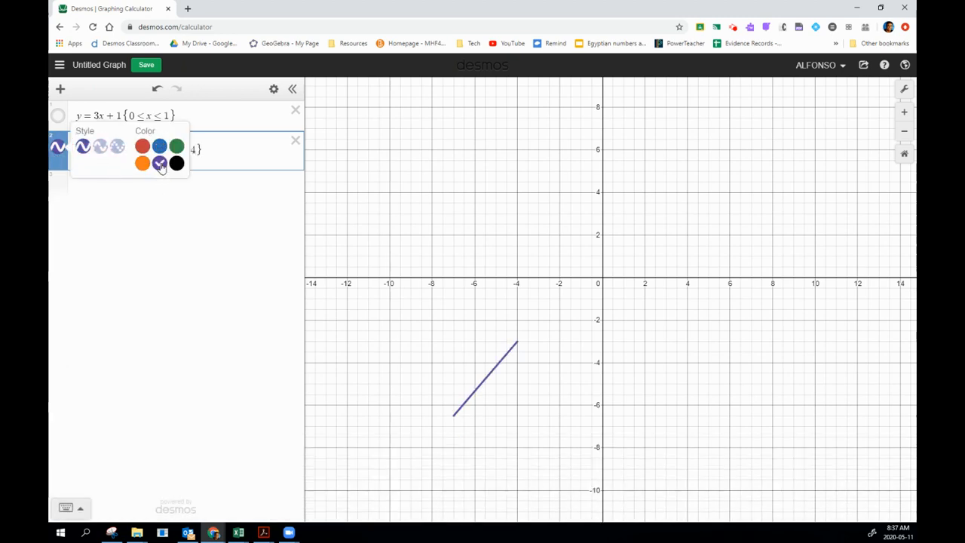
{"action": "left_click", "coordinate": [170, 225]}
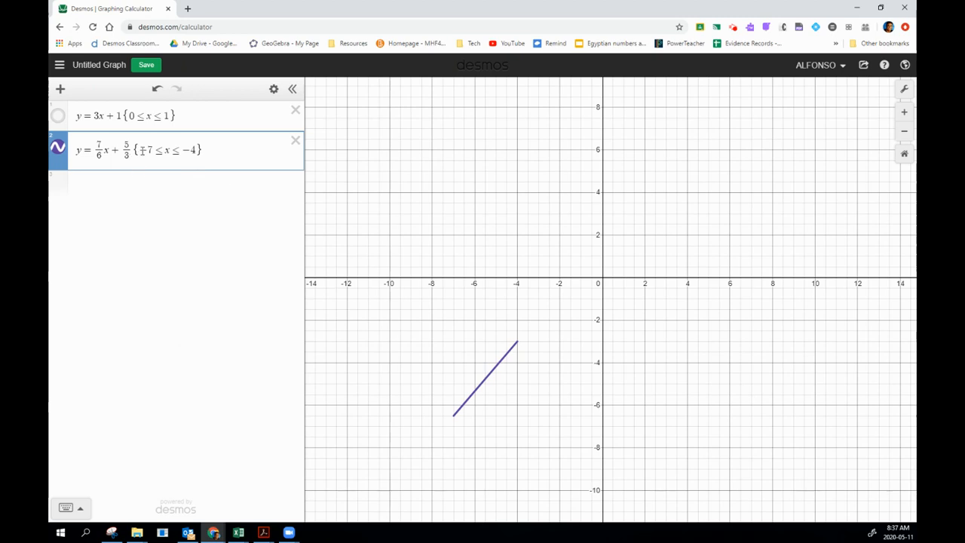
Graph y = 3/4 x - 1/2 as the third expression.
{"action": "left_click", "coordinate": [82, 184]}
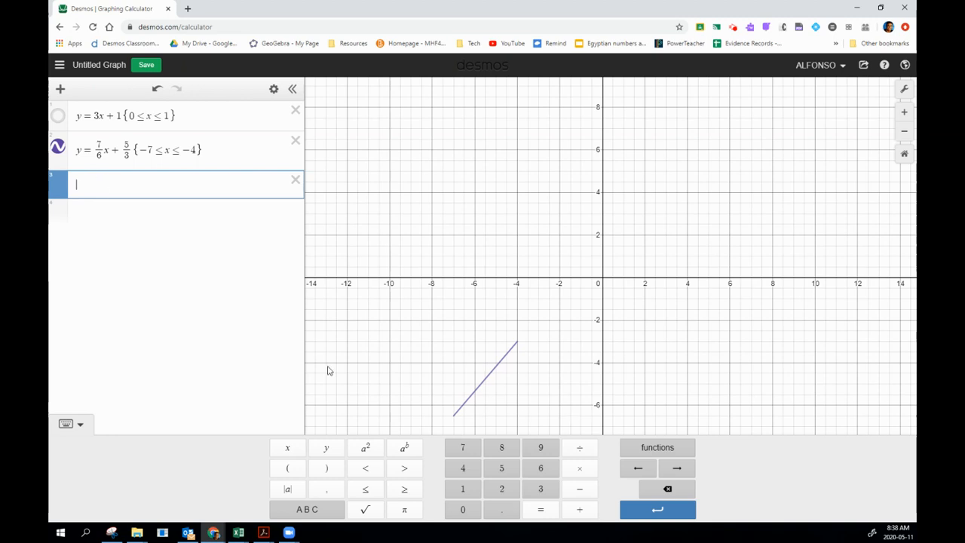
{"action": "left_click", "coordinate": [329, 448]}
{"action": "left_click", "coordinate": [542, 507]}
{"action": "left_click", "coordinate": [540, 489]}
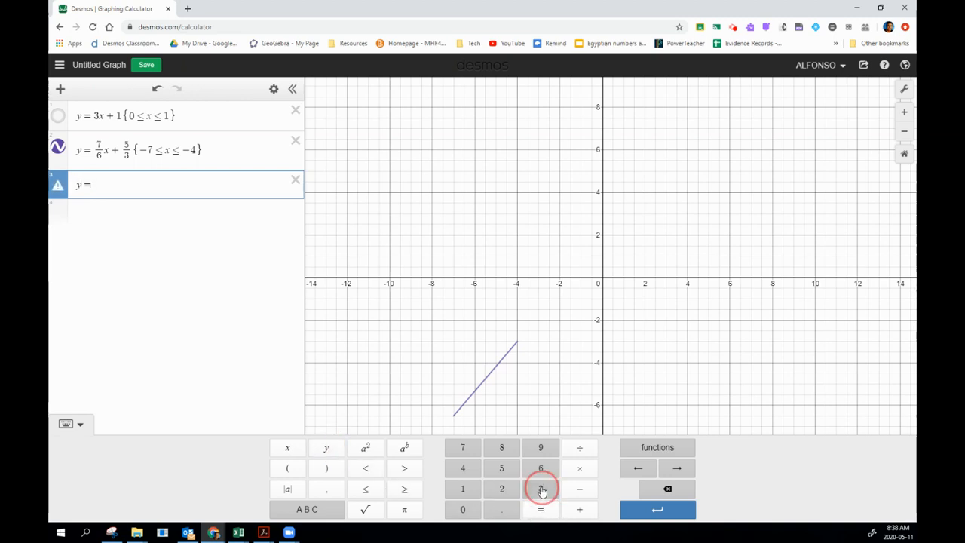
{"action": "left_click", "coordinate": [580, 448]}
{"action": "left_click", "coordinate": [463, 468]}
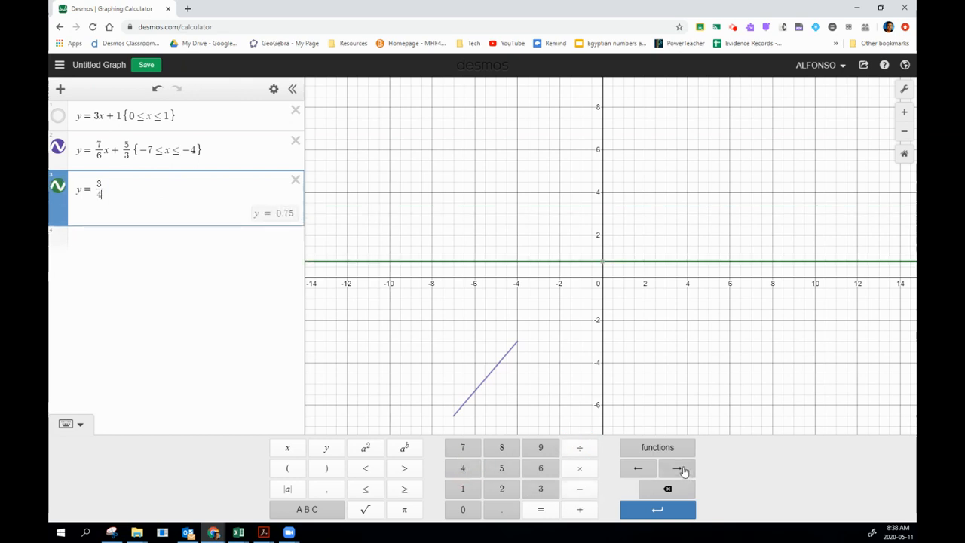
{"action": "left_click", "coordinate": [679, 469]}
{"action": "type", "text": "x"}
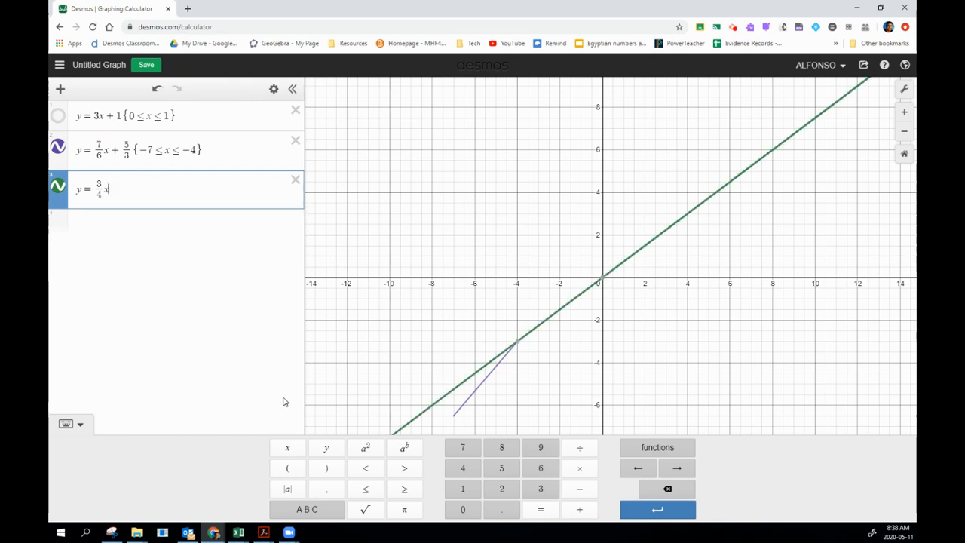
{"action": "left_click", "coordinate": [583, 490]}
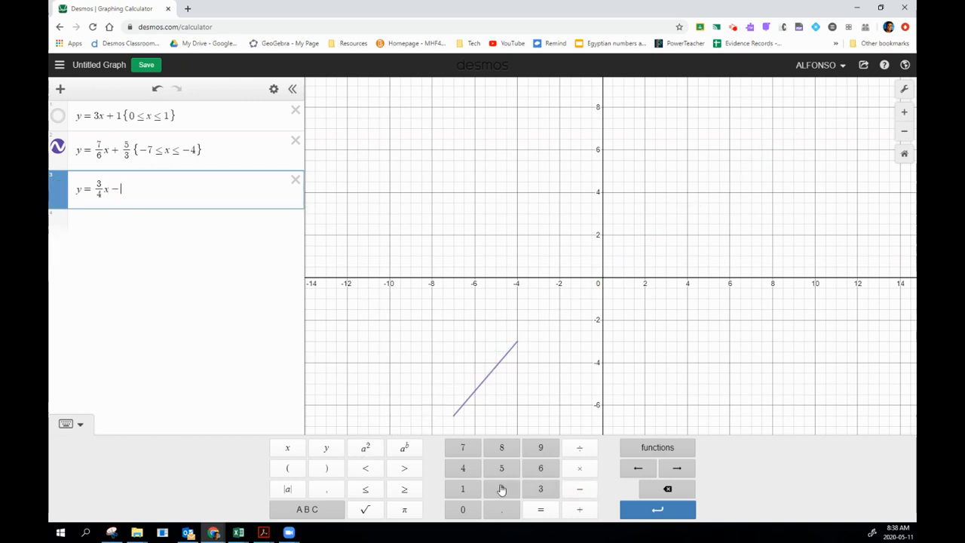
{"action": "left_click", "coordinate": [463, 489]}
{"action": "left_click", "coordinate": [582, 451]}
{"action": "left_click", "coordinate": [502, 489]}
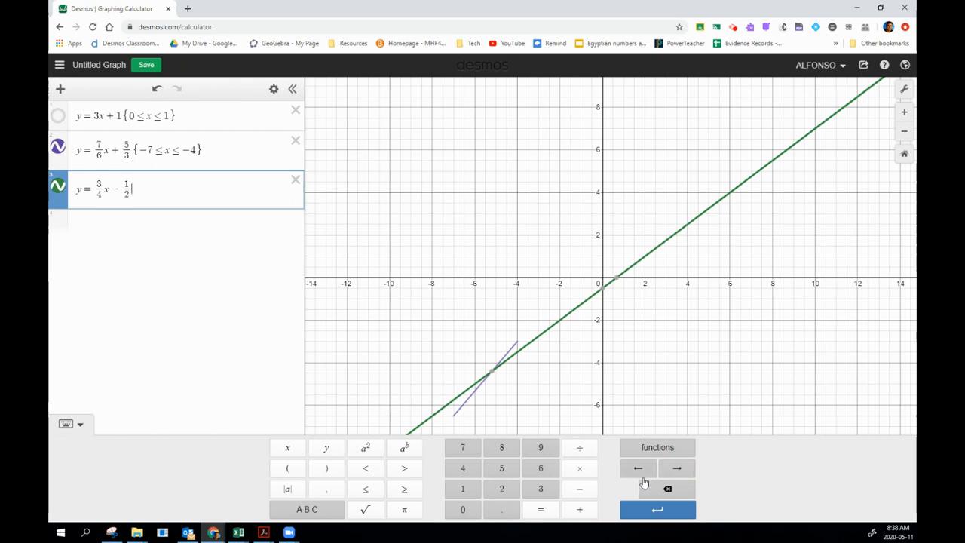
Restrict y = 3/4 x - 1/2 to the domain {-6 < x < 2}.
{"action": "left_click", "coordinate": [319, 513]}
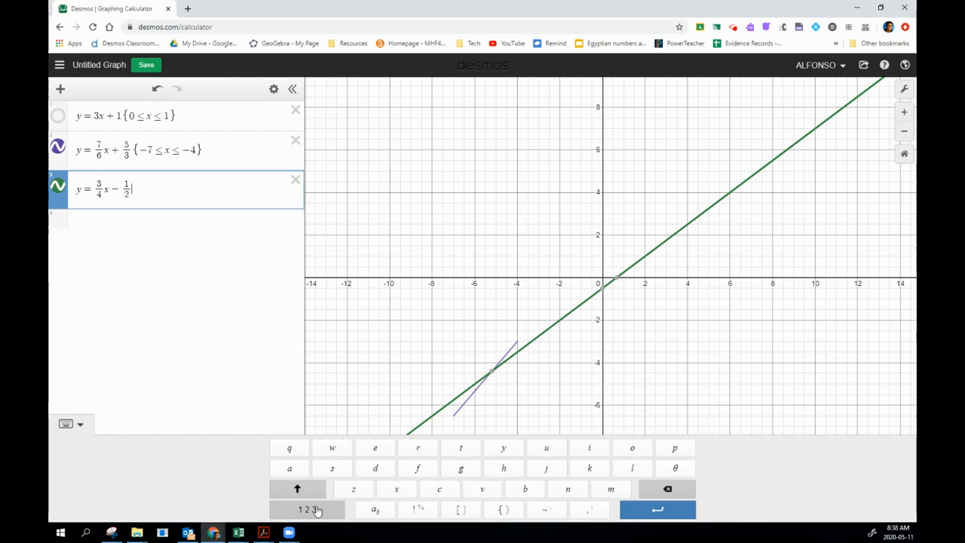
{"action": "left_click", "coordinate": [505, 512]}
{"action": "left_click", "coordinate": [311, 511]}
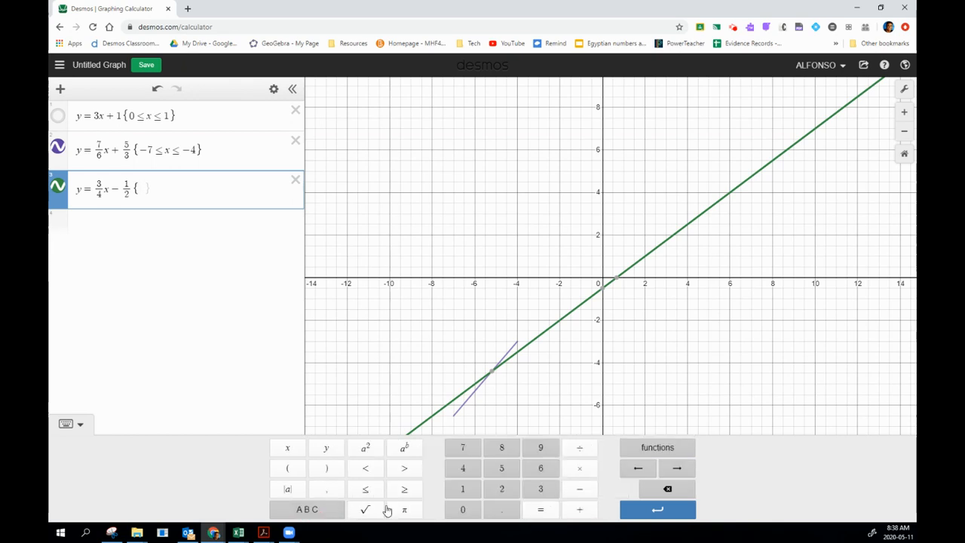
{"action": "left_click", "coordinate": [580, 490]}
{"action": "left_click", "coordinate": [543, 470]}
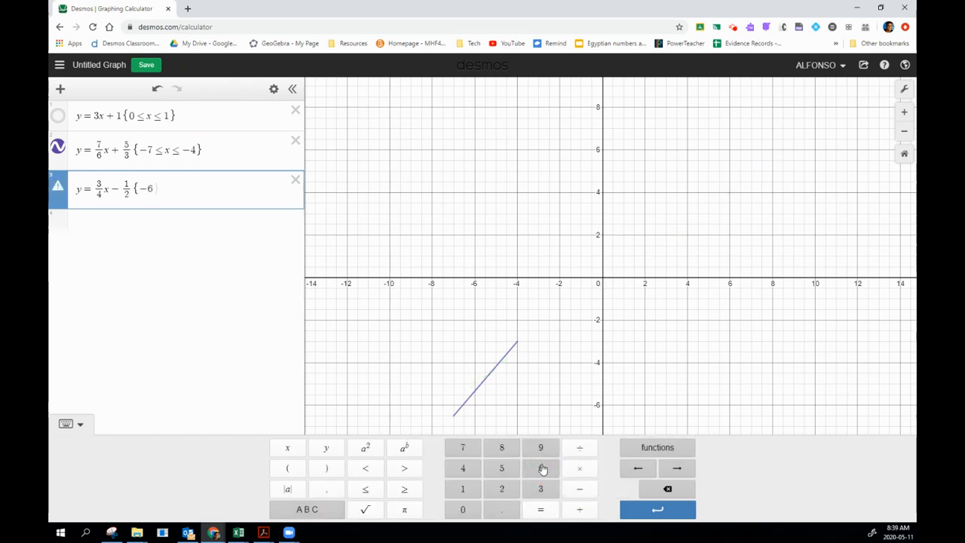
{"action": "left_click", "coordinate": [365, 471]}
{"action": "left_click", "coordinate": [287, 448]}
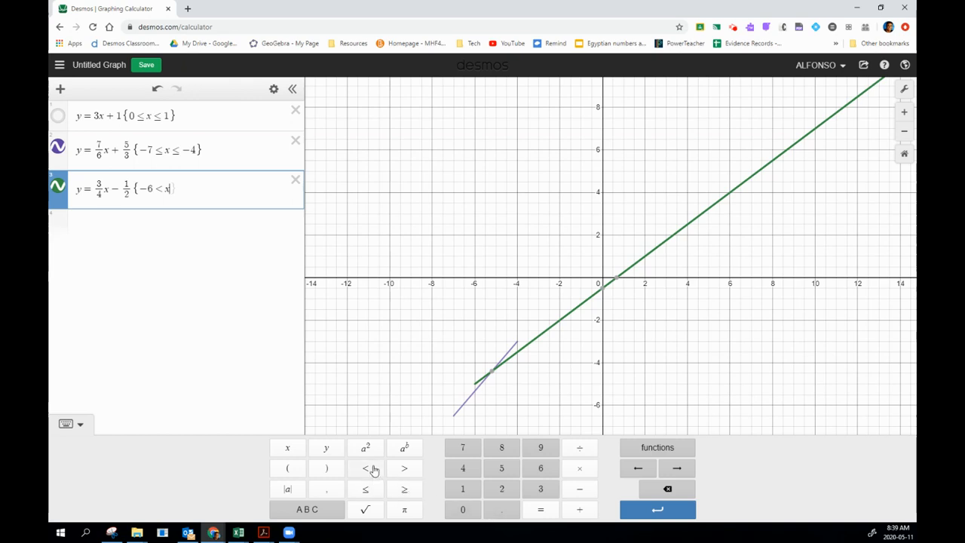
{"action": "left_click", "coordinate": [365, 469]}
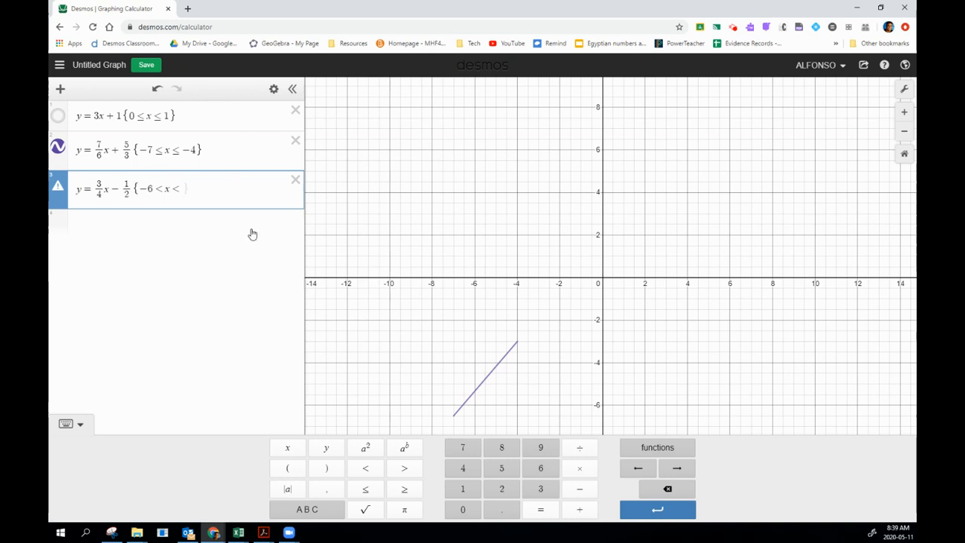
{"action": "type", "text": "2"}
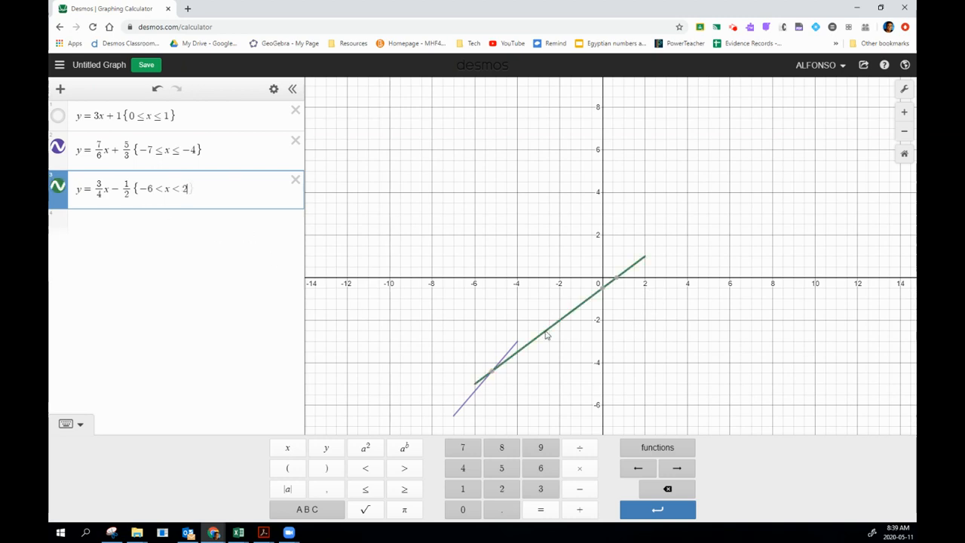
Give the green segment y = 3/4 x - 1/2 a dashed line style.
{"action": "left_click", "coordinate": [63, 187]}
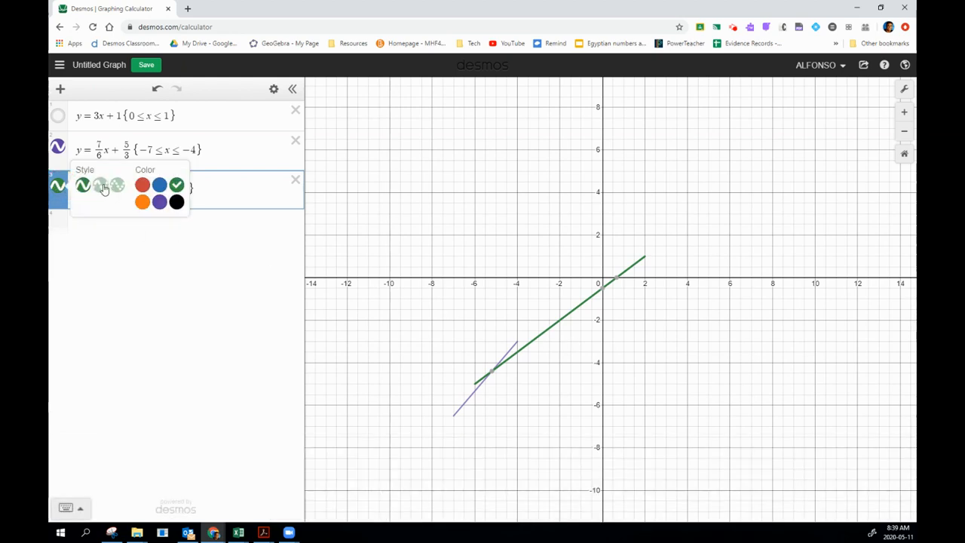
{"action": "left_click", "coordinate": [101, 185]}
{"action": "left_click", "coordinate": [250, 276]}
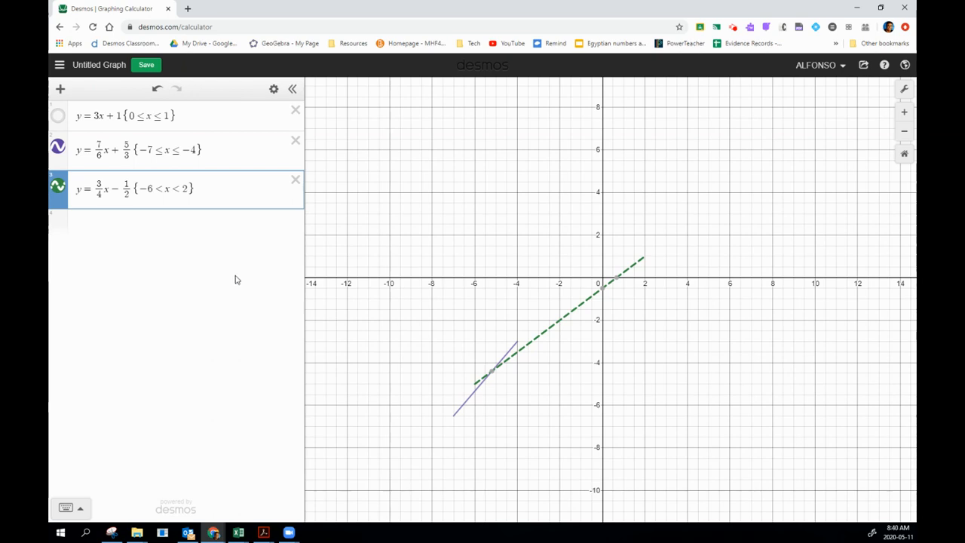
Graph the vertical line x = 2 as the fourth expression.
{"action": "left_click", "coordinate": [97, 227]}
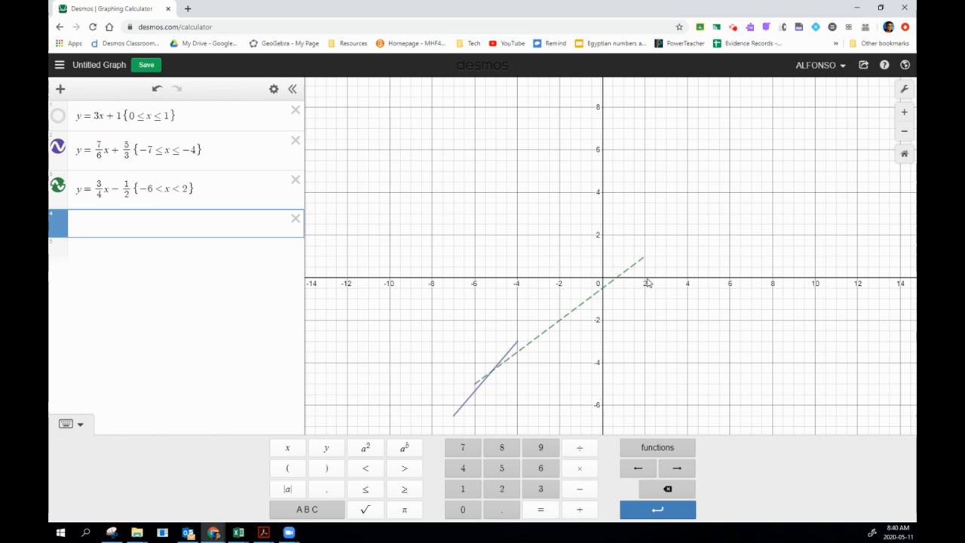
{"action": "left_click", "coordinate": [646, 236]}
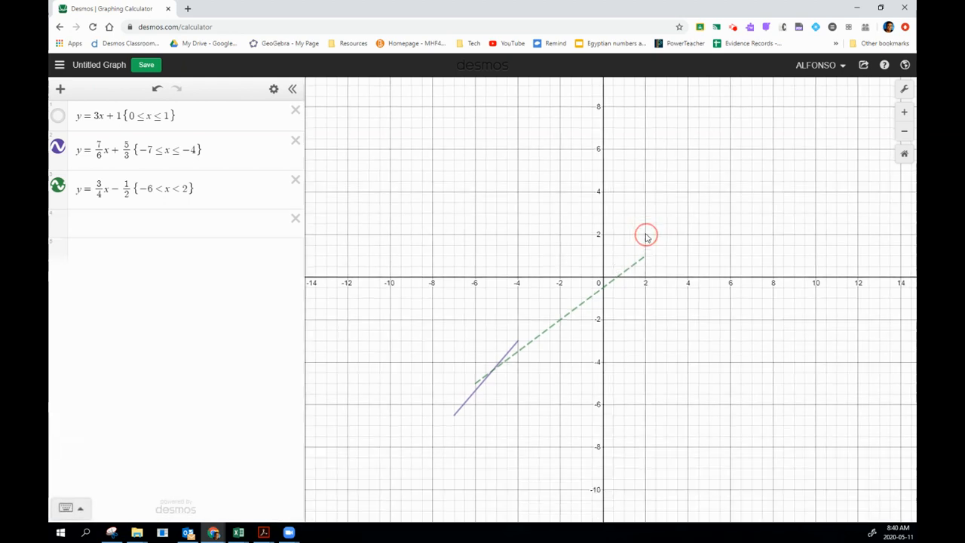
{"action": "left_click", "coordinate": [647, 236]}
{"action": "left_click", "coordinate": [100, 225]}
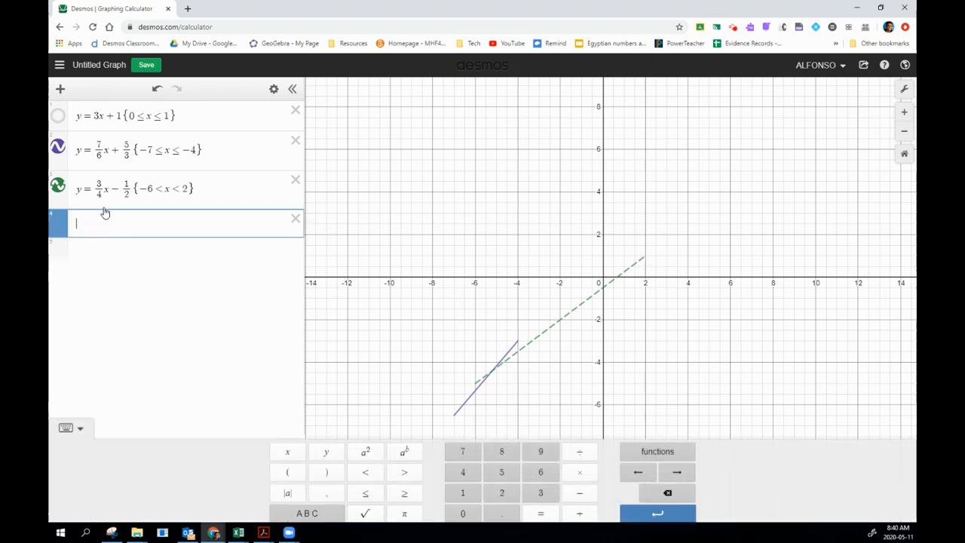
{"action": "type", "text": "x "}
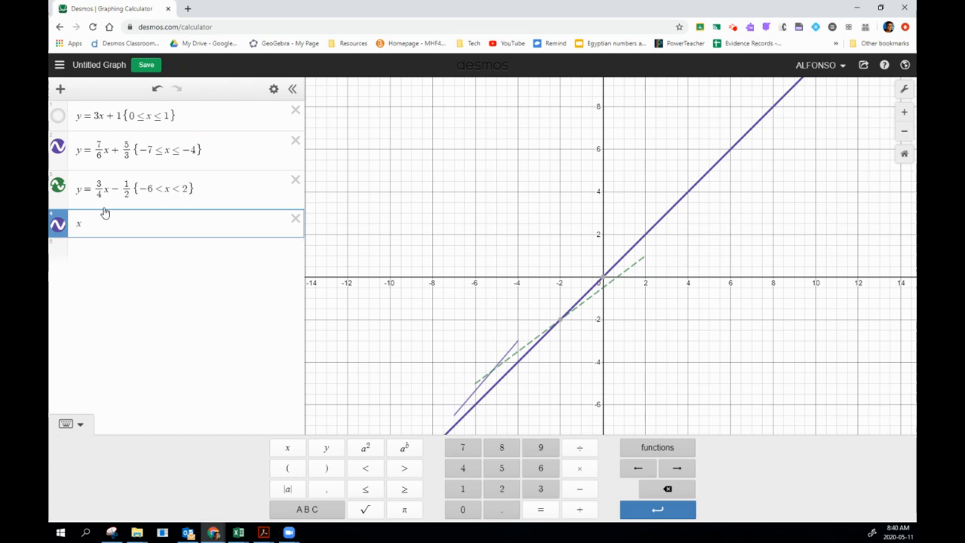
{"action": "type", "text": "= 2"}
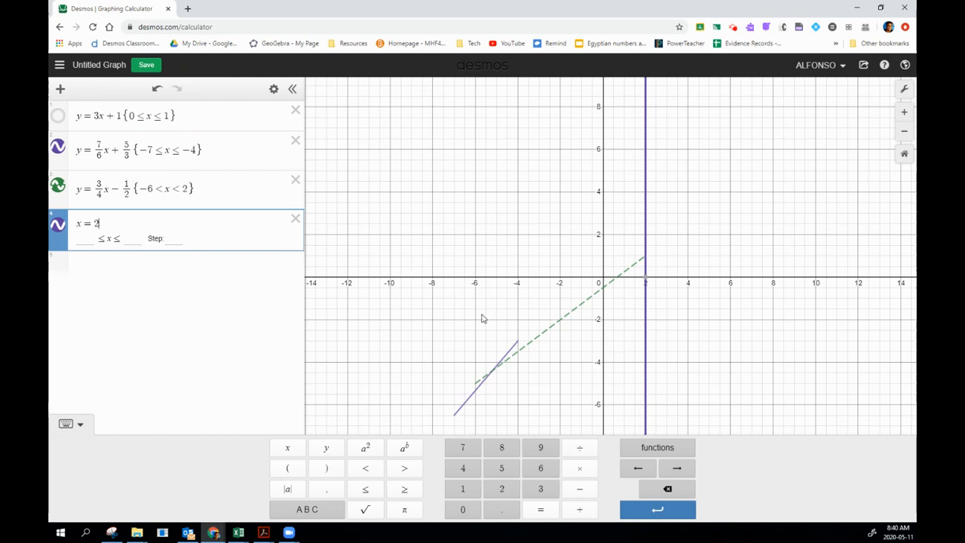
Restrict the vertical line x = 2 to the inclusive range {-4 ≤ y ≤ 4}.
{"action": "left_click", "coordinate": [315, 511]}
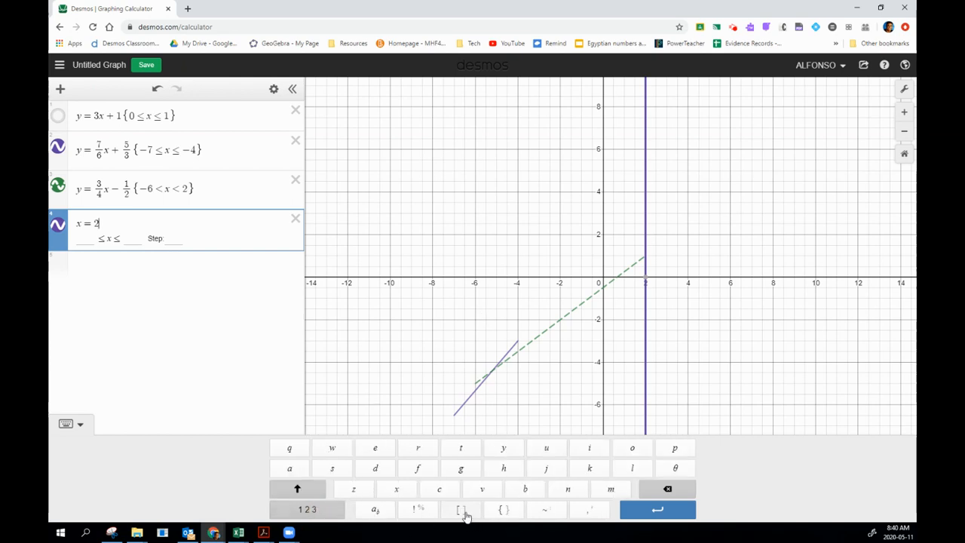
{"action": "left_click", "coordinate": [502, 511]}
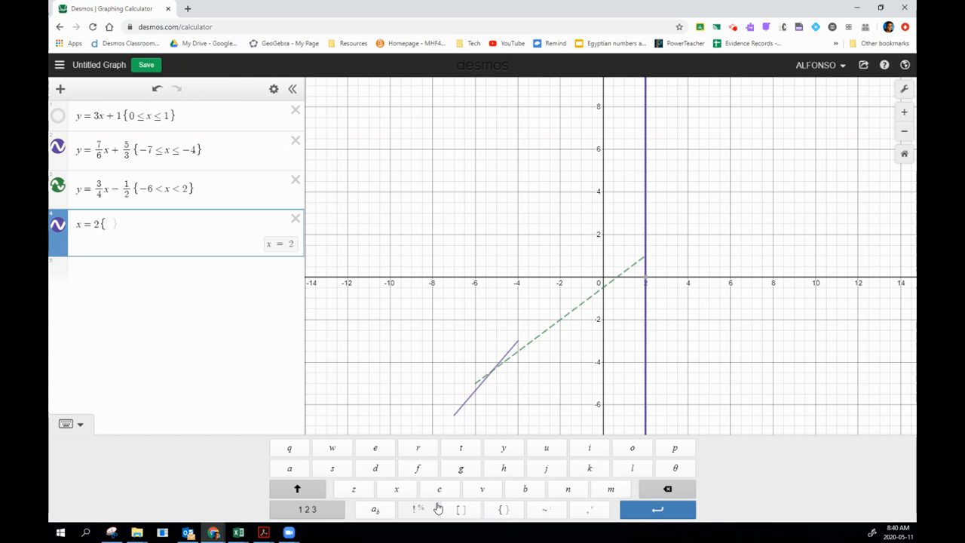
{"action": "left_click", "coordinate": [311, 510]}
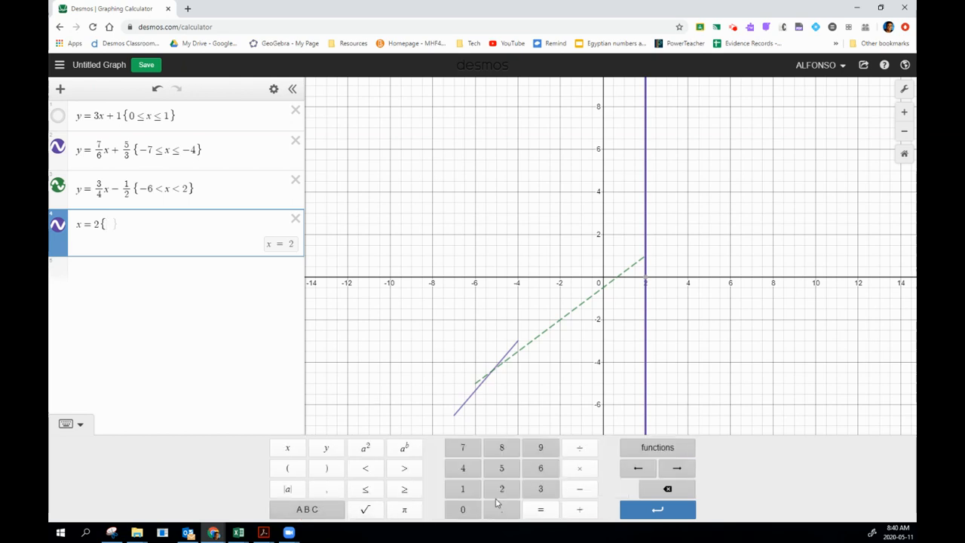
{"action": "left_click", "coordinate": [580, 490]}
{"action": "left_click", "coordinate": [463, 469]}
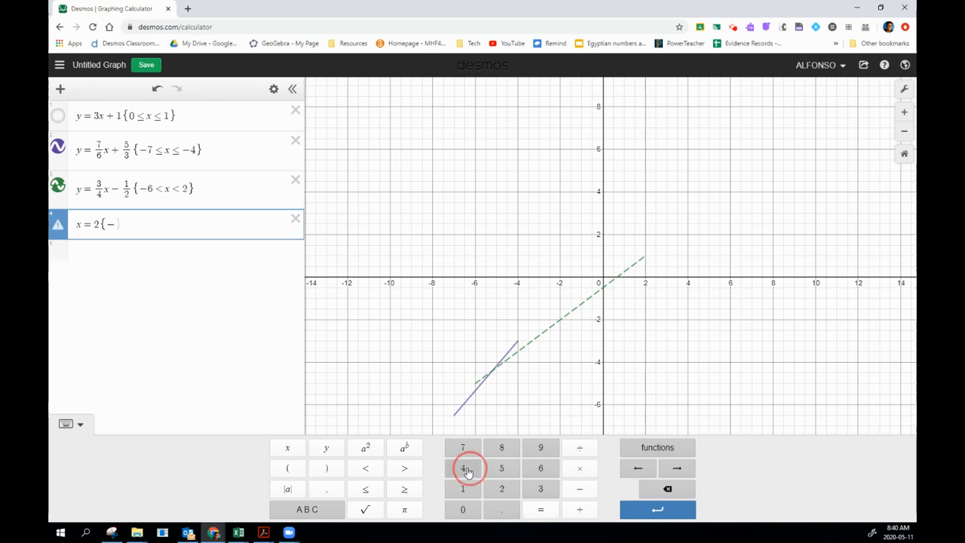
{"action": "left_click", "coordinate": [365, 490]}
{"action": "type", "text": "y ≤"}
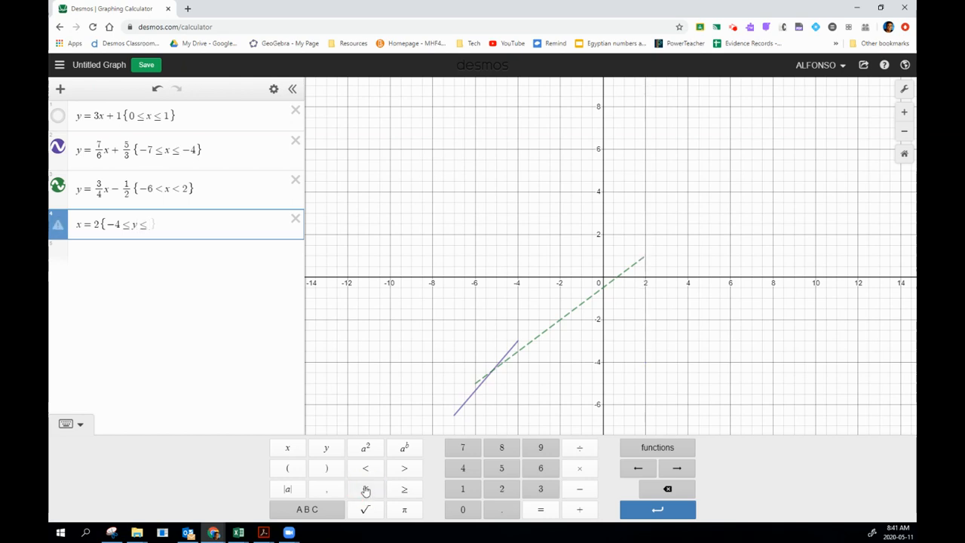
{"action": "type", "text": "4"}
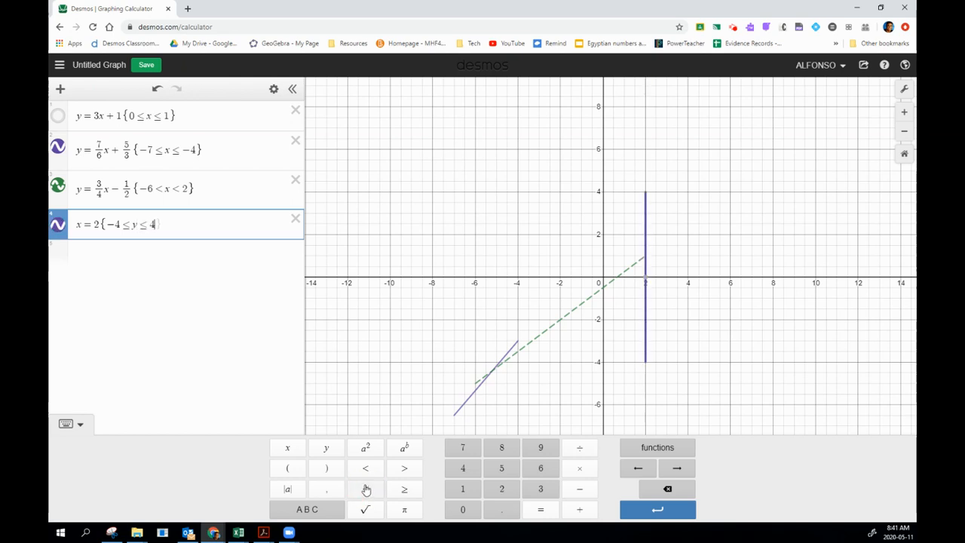